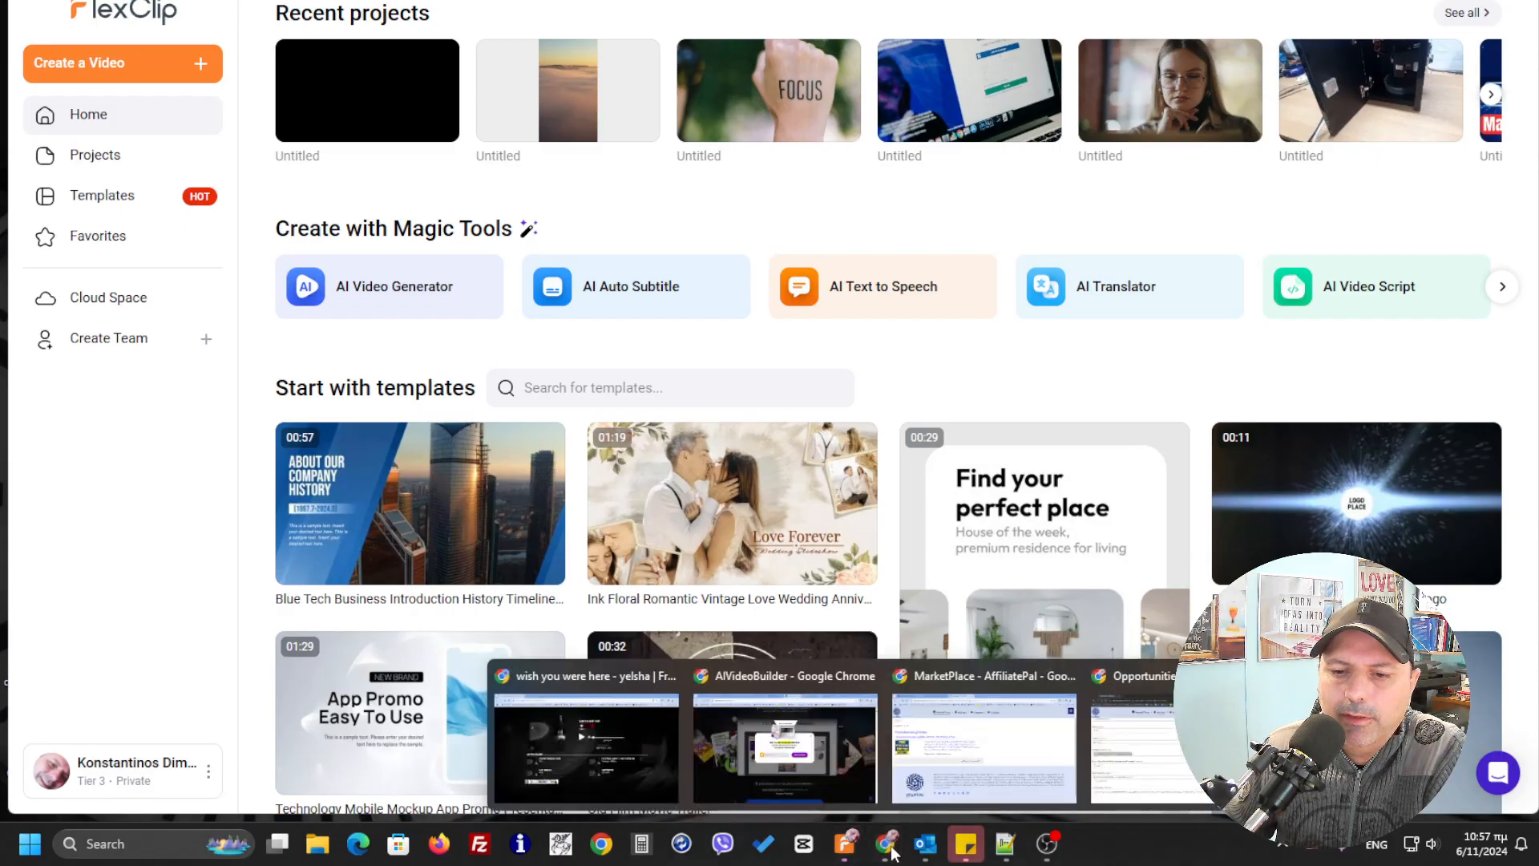
Switch to the AffiliatePal marketplace window to view the FreeAdvertisingForYou listing, then return to FlexClip
{"action": "left_click", "coordinate": [1036, 773]}
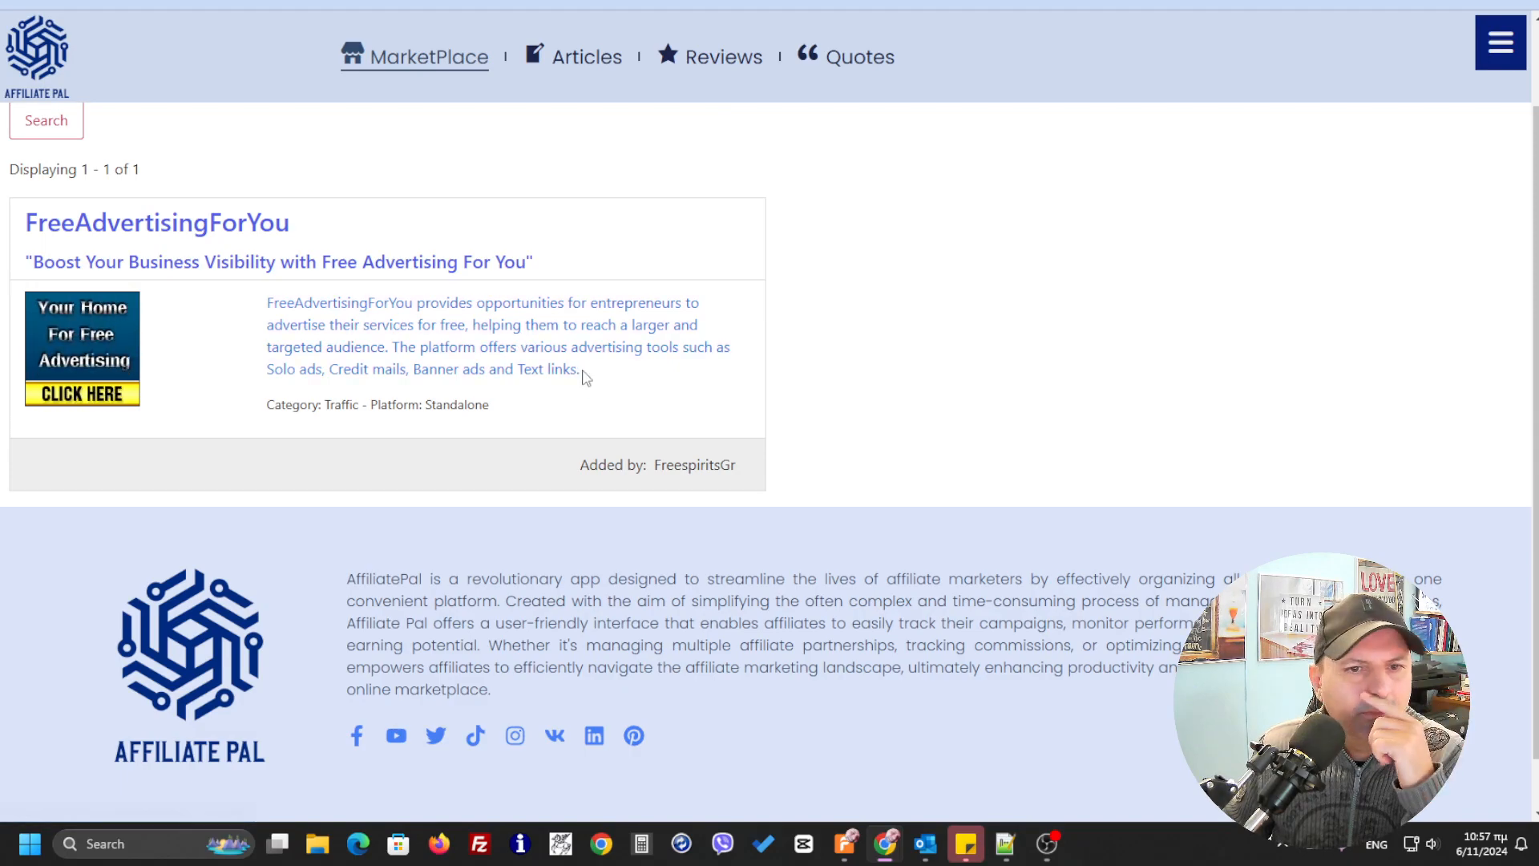
{"action": "mouse_move", "coordinate": [885, 843]}
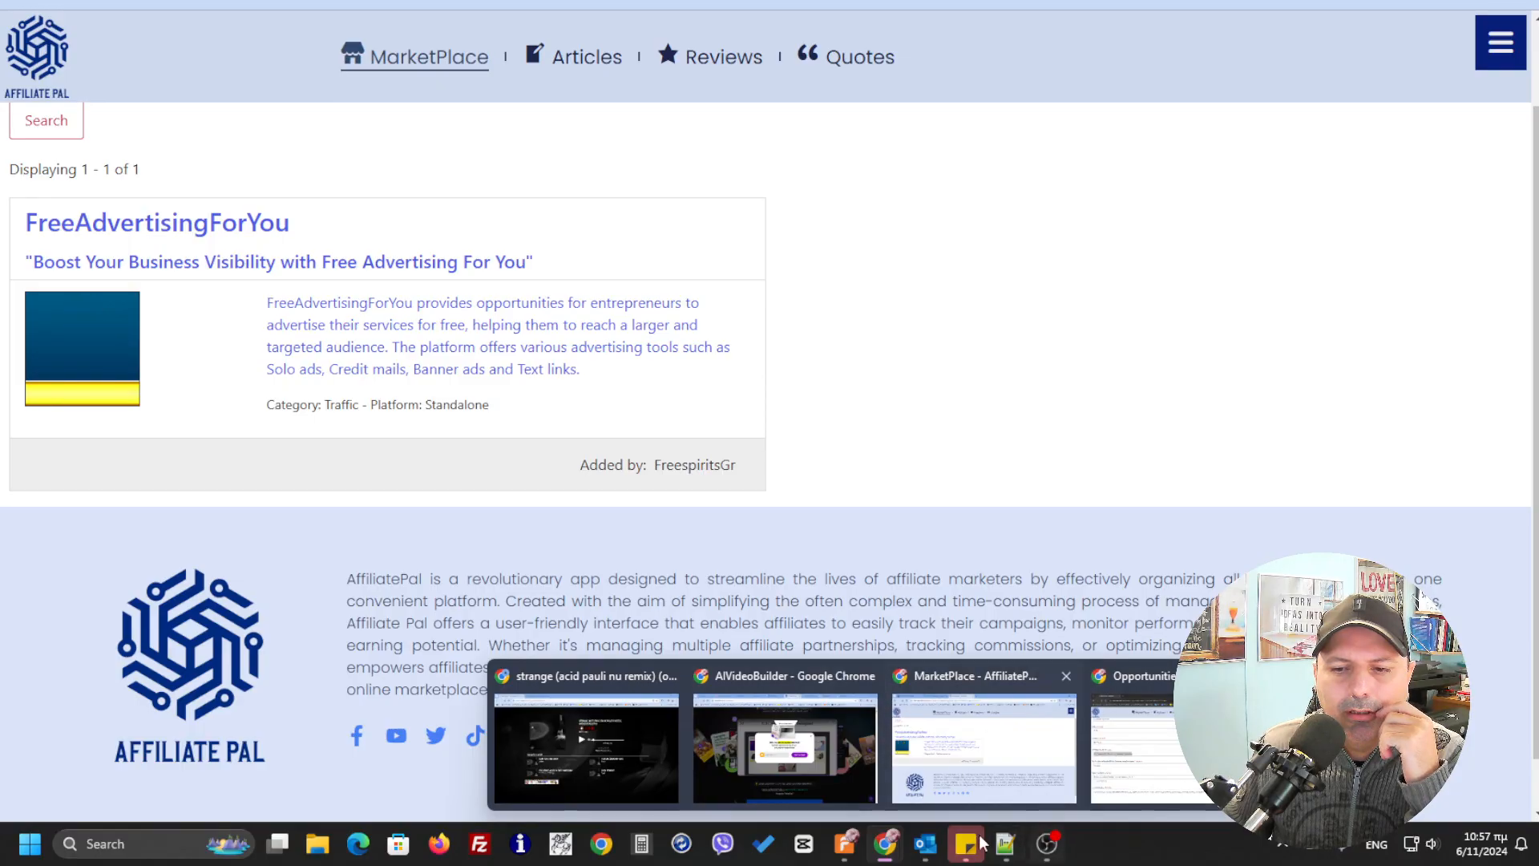
{"action": "left_click", "coordinate": [842, 849]}
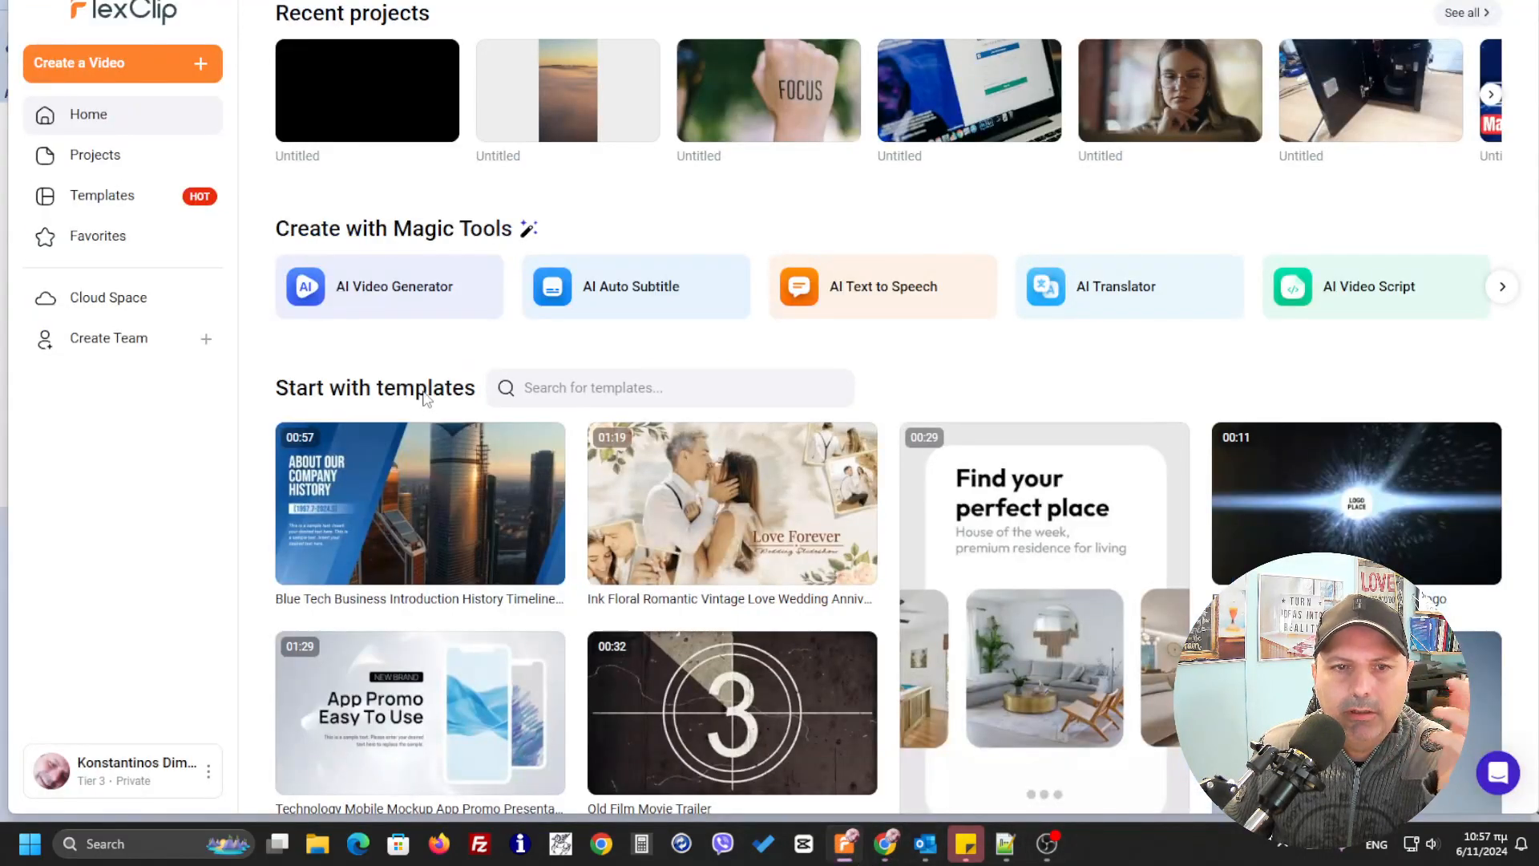
Open the AI Text to Video generator and paste the prompt for an A.I.D.A. video script promoting FreeAdvertisingForYou
{"action": "left_click", "coordinate": [385, 305]}
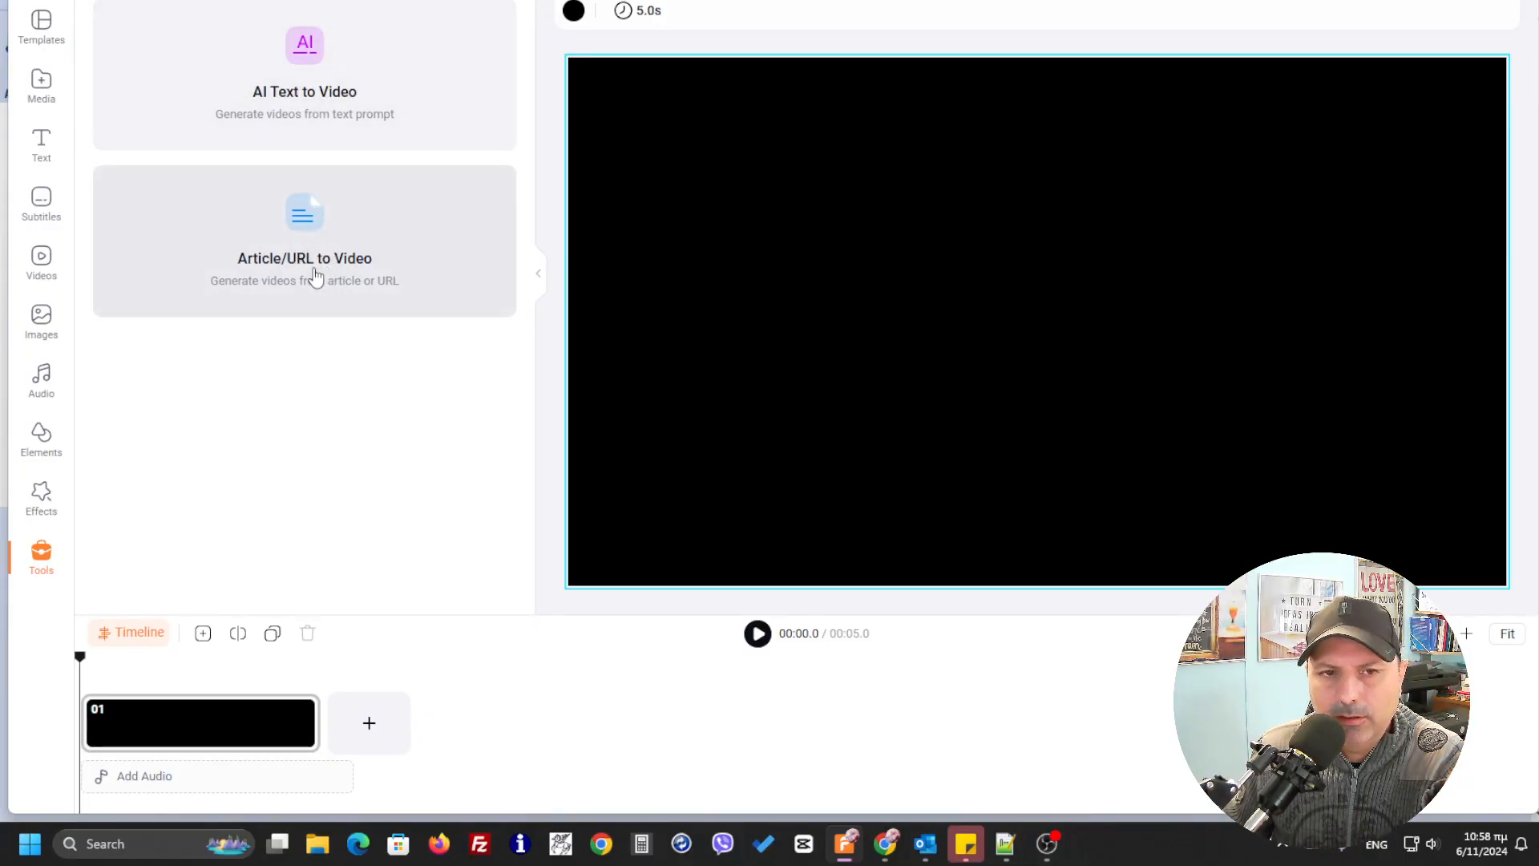
{"action": "left_click", "coordinate": [282, 105]}
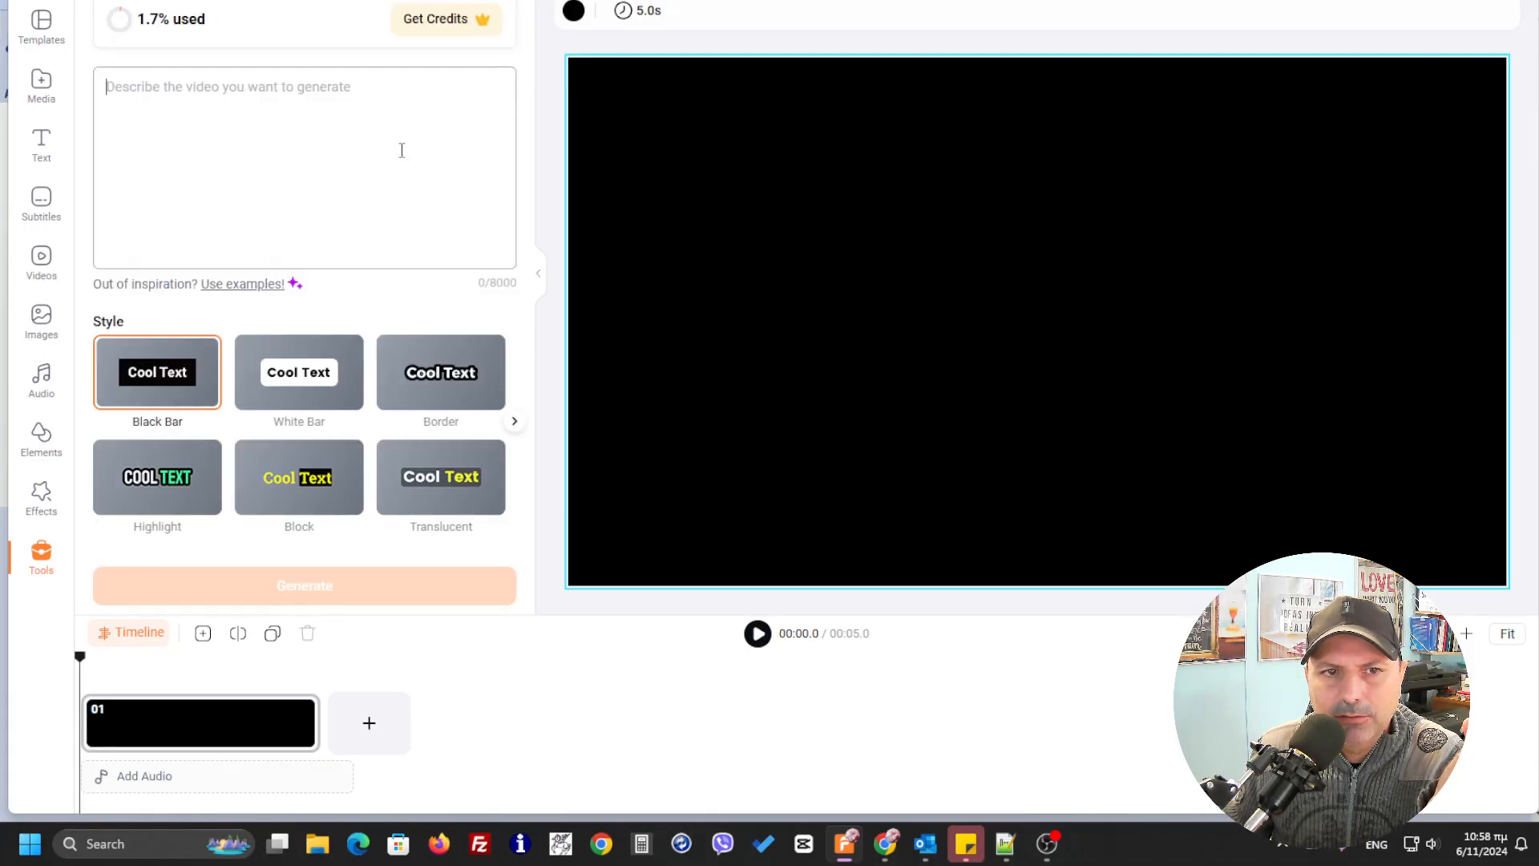
{"action": "right_click", "coordinate": [196, 80]}
{"action": "left_click", "coordinate": [252, 263]}
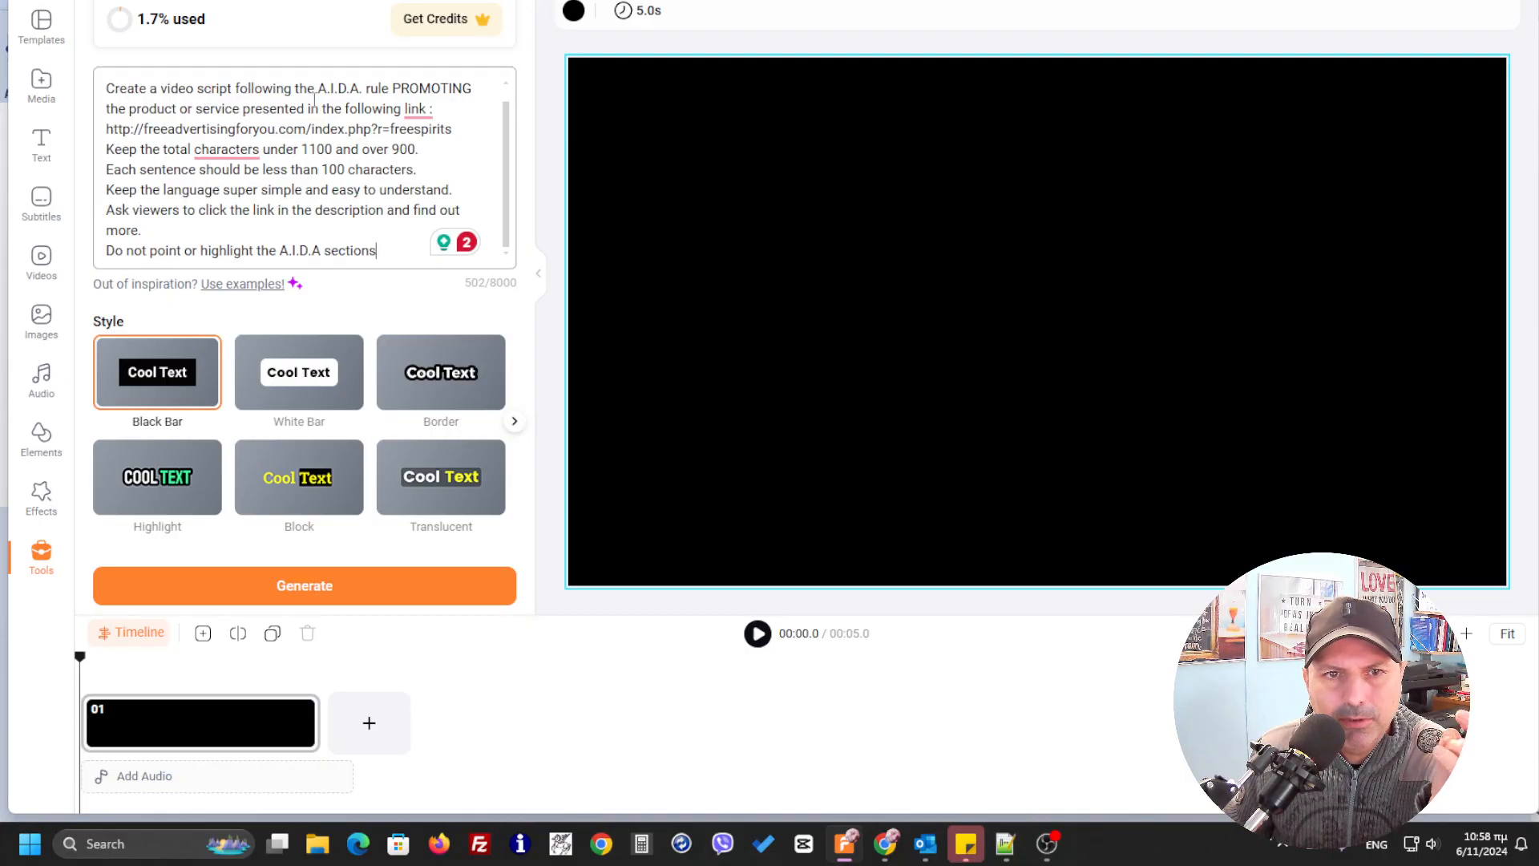
Correct "total characters" to "total number of characters" in the prompt using the Grammarly suggestion
{"action": "scroll", "coordinate": [348, 98], "scroll_direction": "up", "scroll_amount": 1}
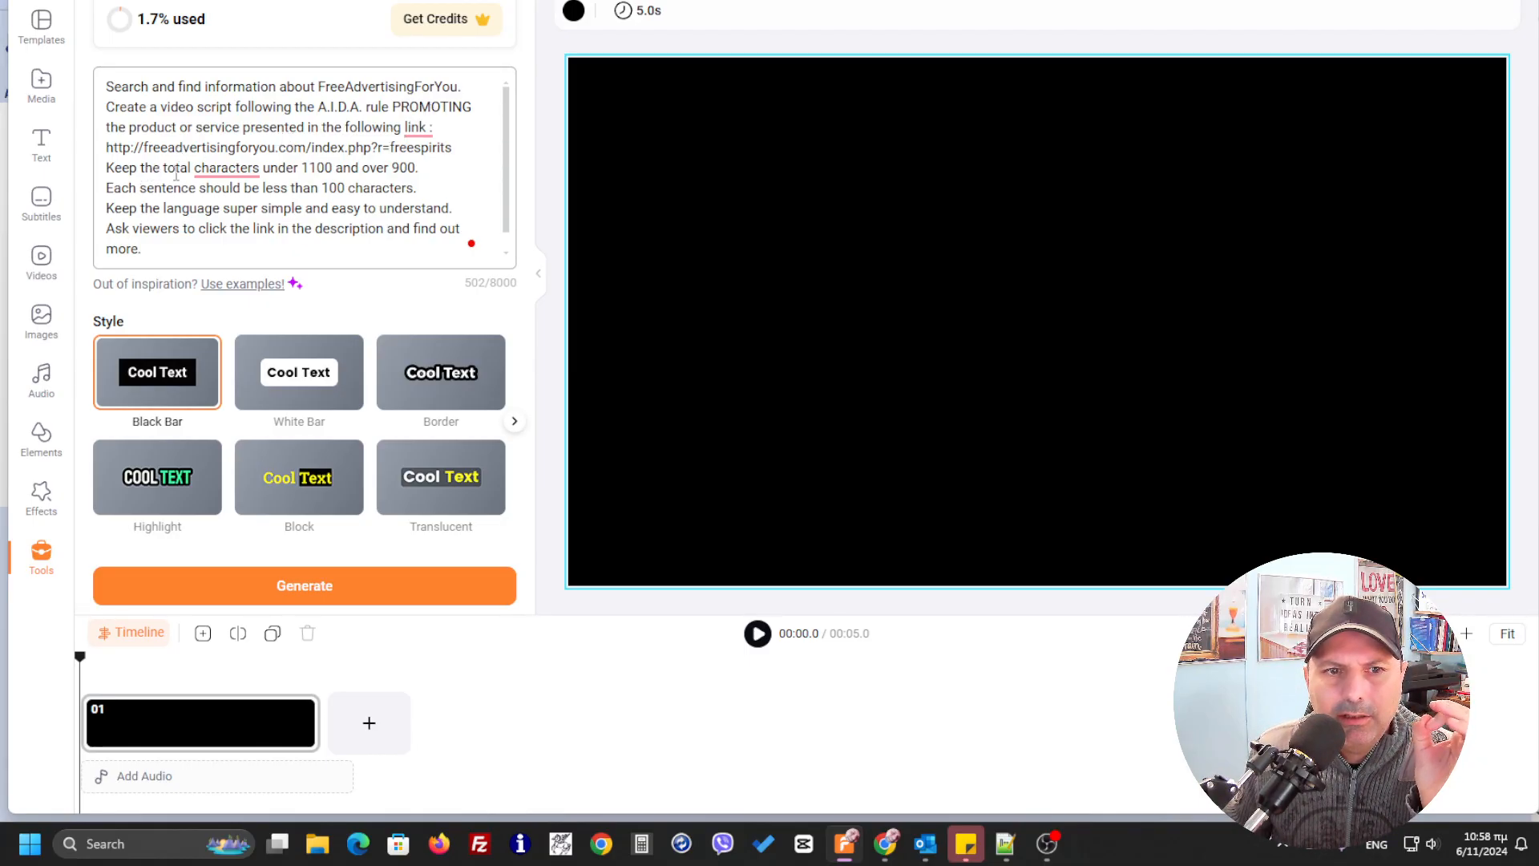
{"action": "mouse_move", "coordinate": [228, 171]}
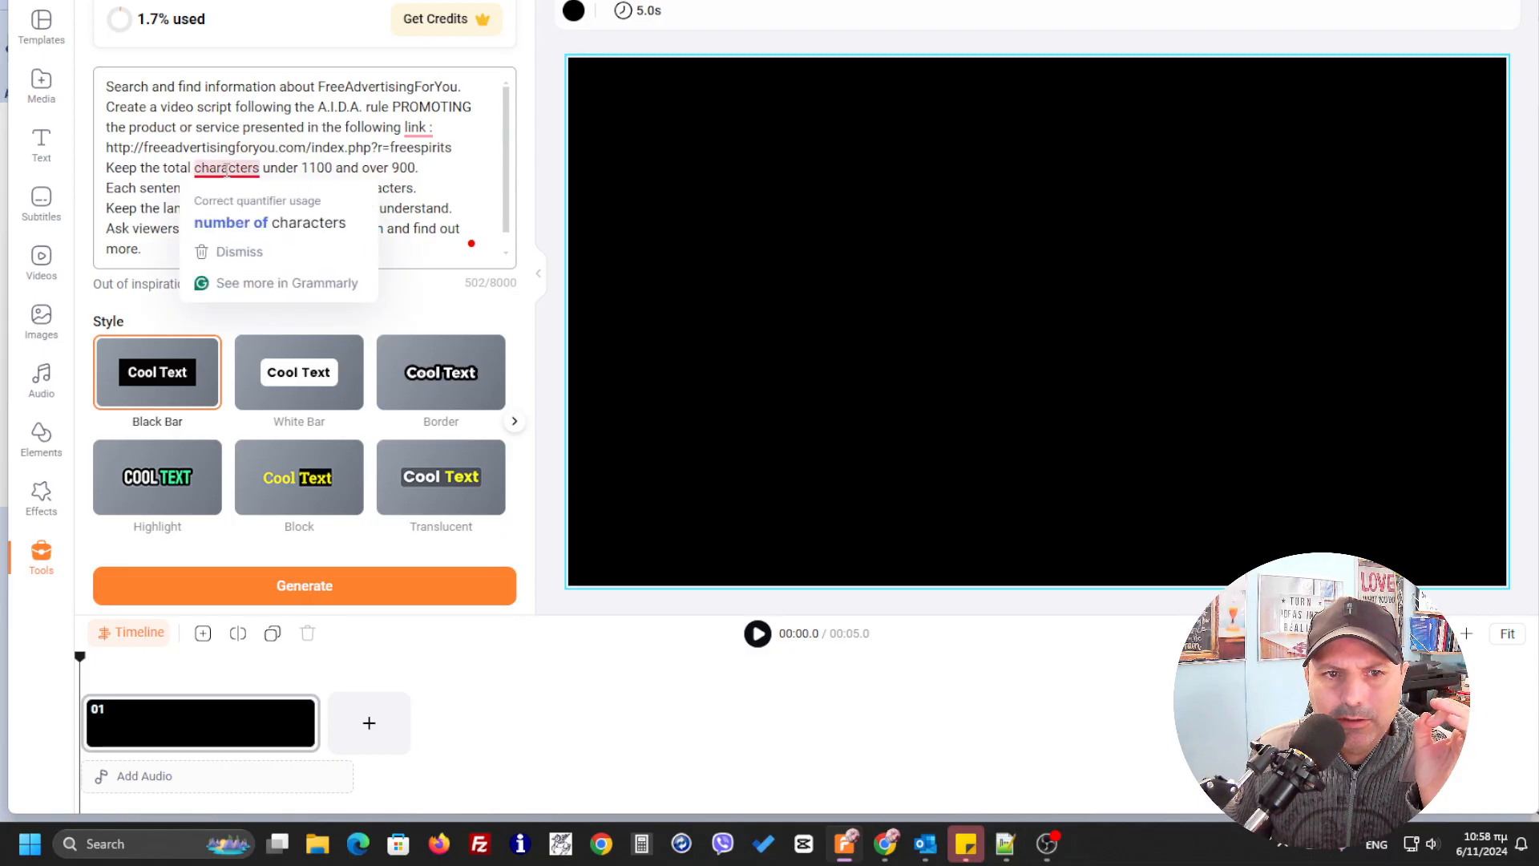
{"action": "left_click", "coordinate": [279, 223]}
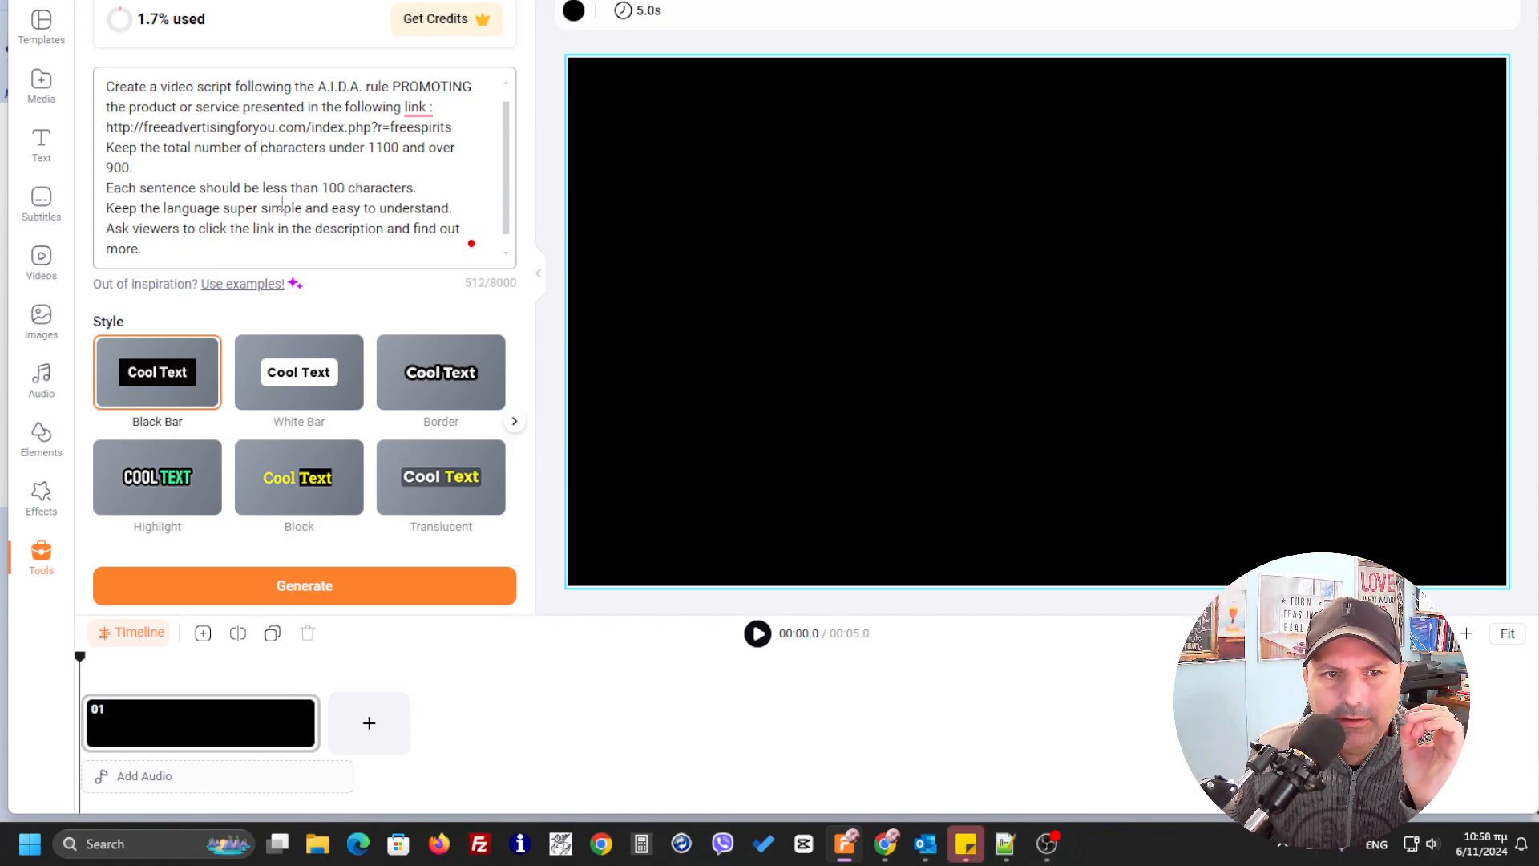
{"action": "scroll", "coordinate": [275, 193], "scroll_direction": "down", "scroll_amount": 1}
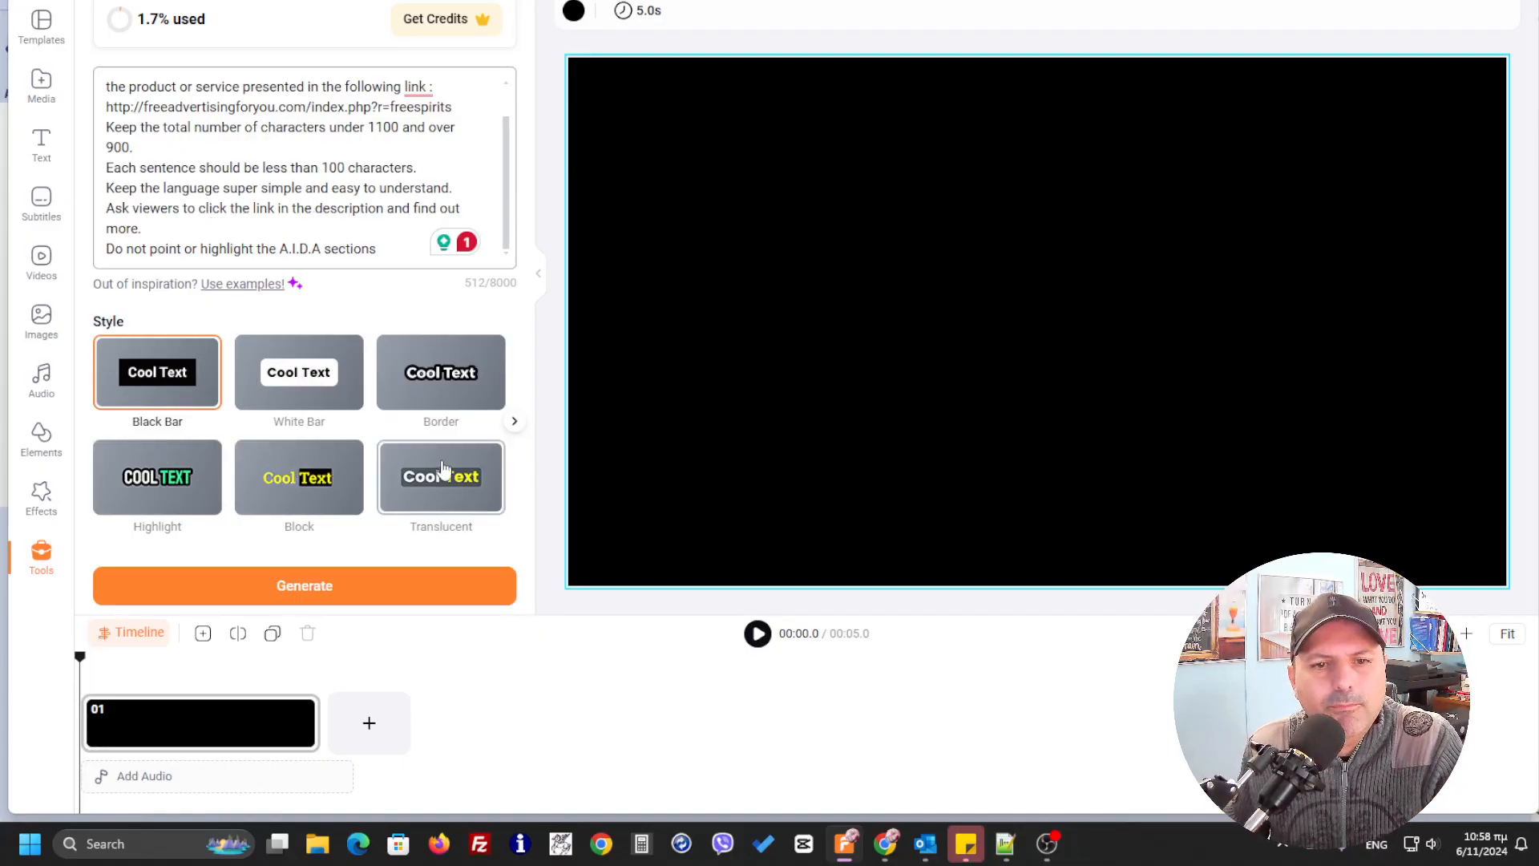
Choose the Dark caption style and generate the video scenes from the prompt
{"action": "left_click", "coordinate": [515, 422]}
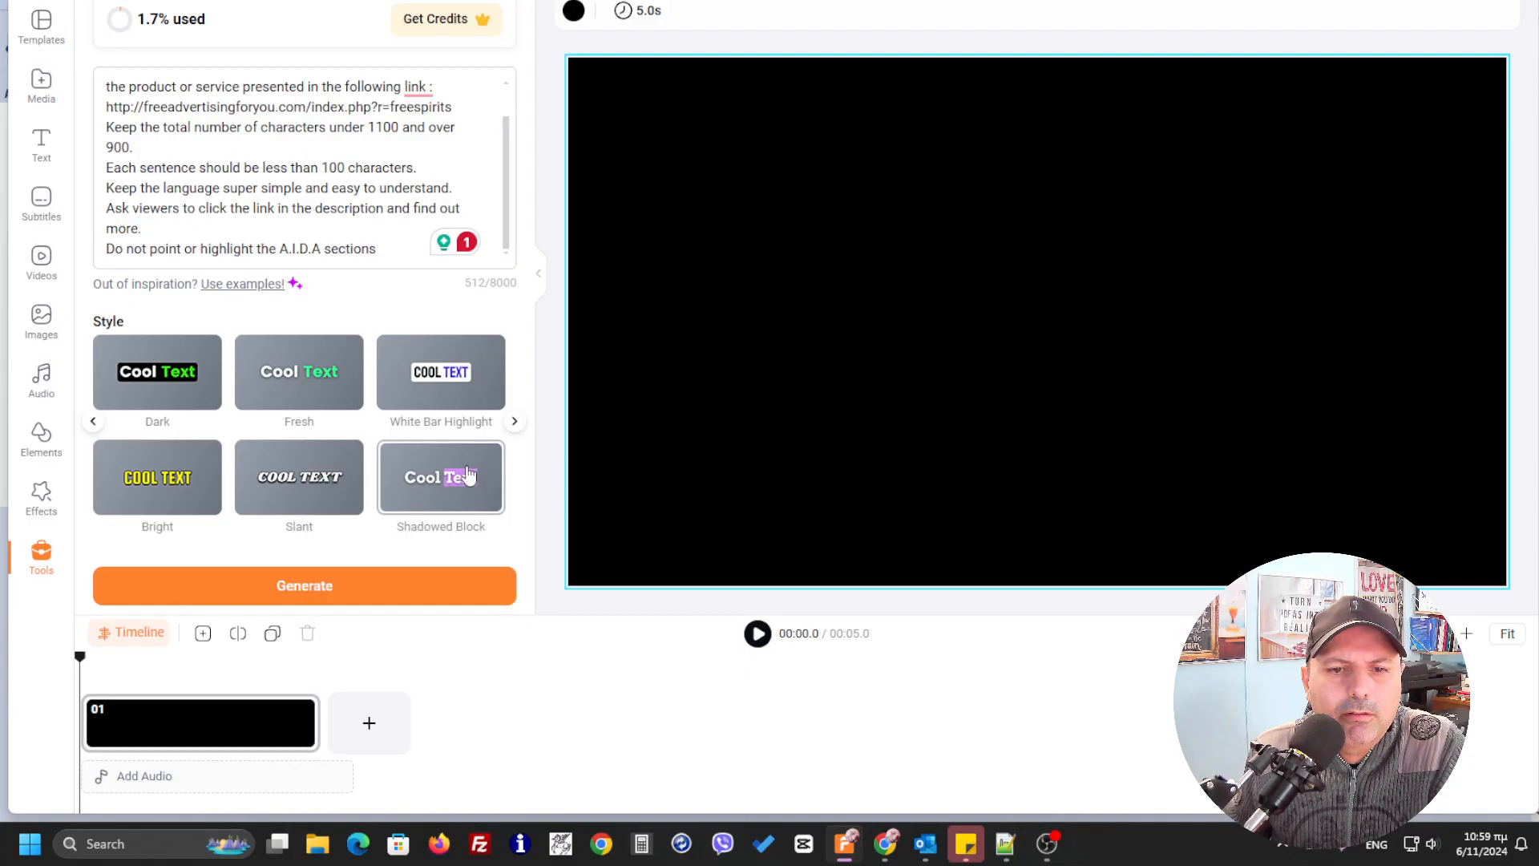
{"action": "left_click", "coordinate": [170, 389]}
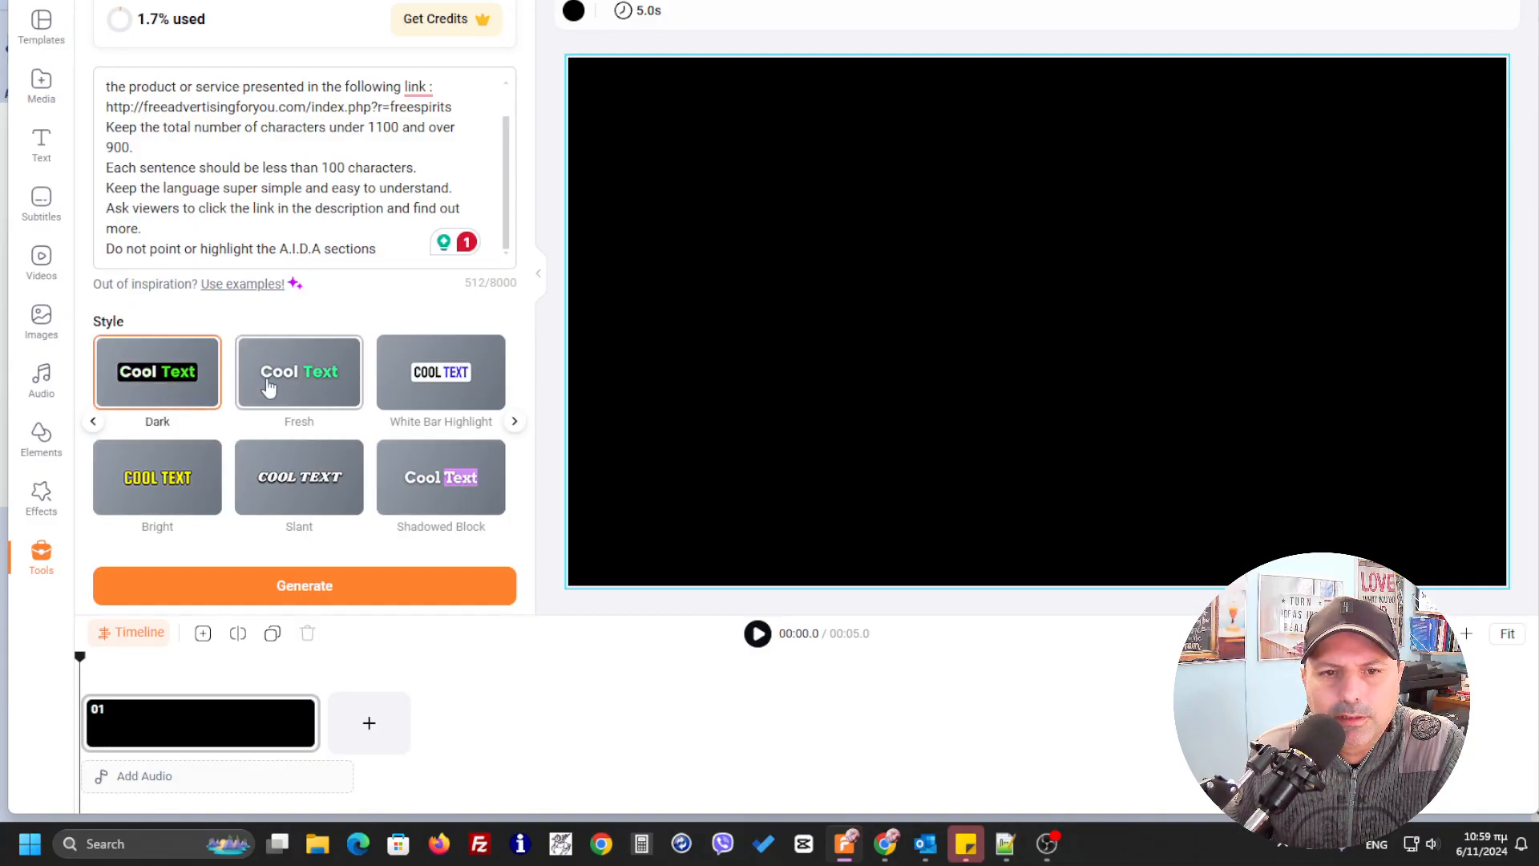
{"action": "left_click", "coordinate": [514, 424]}
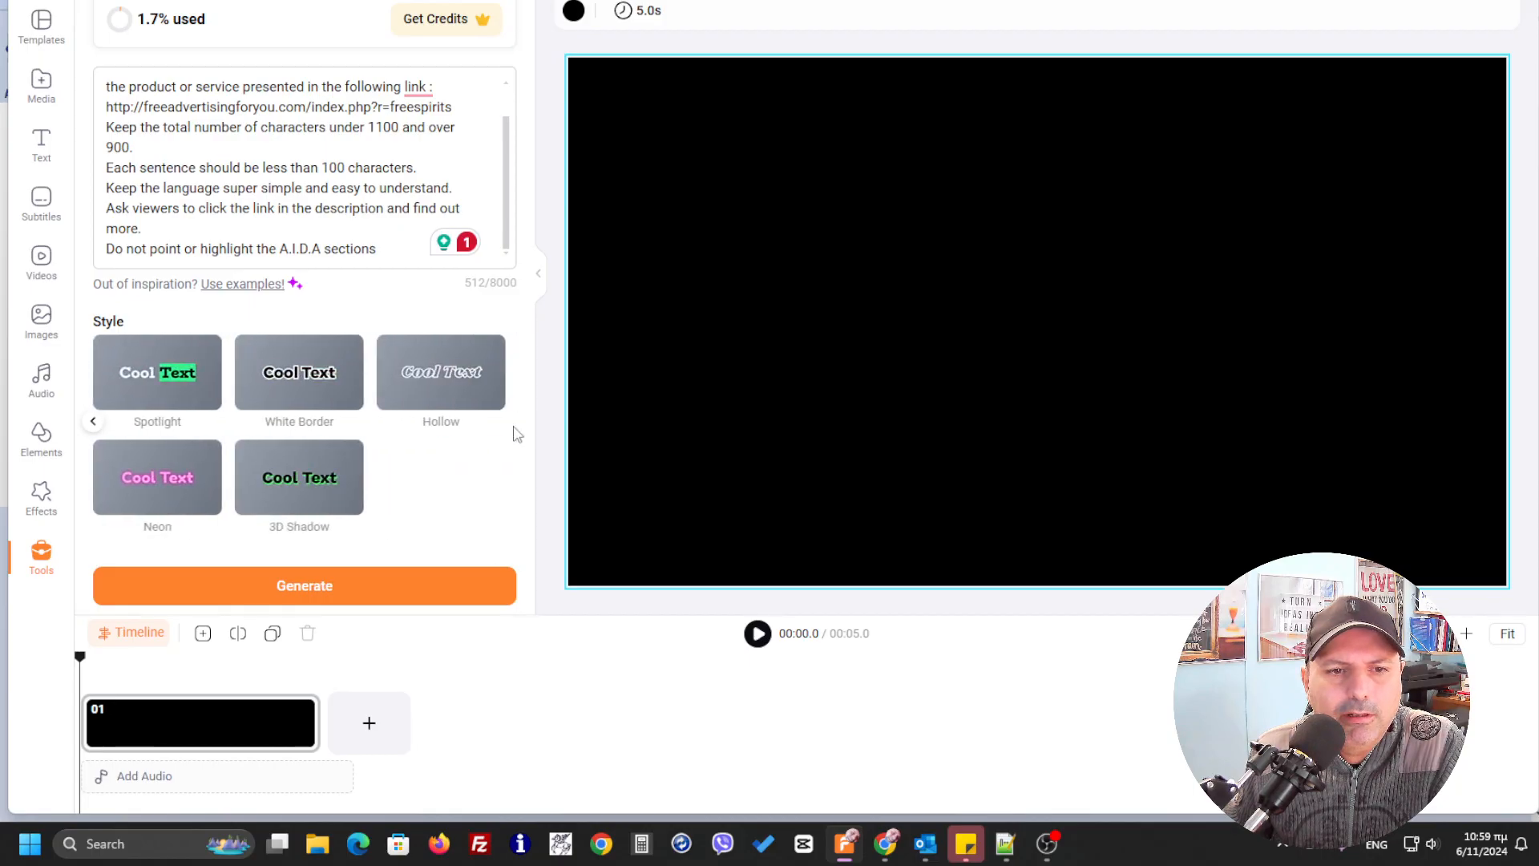
{"action": "left_click", "coordinate": [93, 421]}
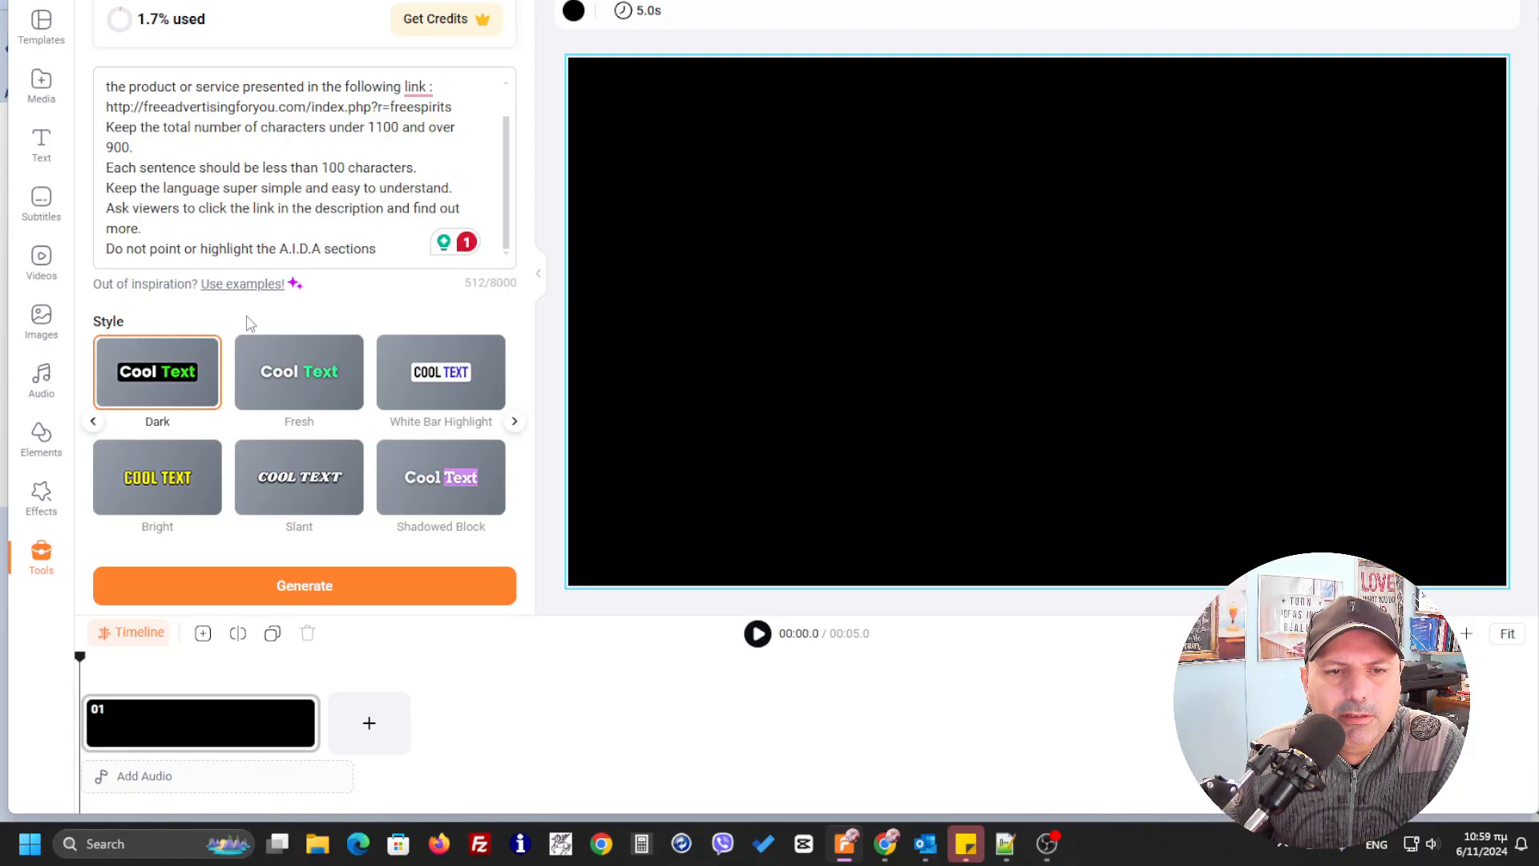
{"action": "left_click", "coordinate": [324, 589]}
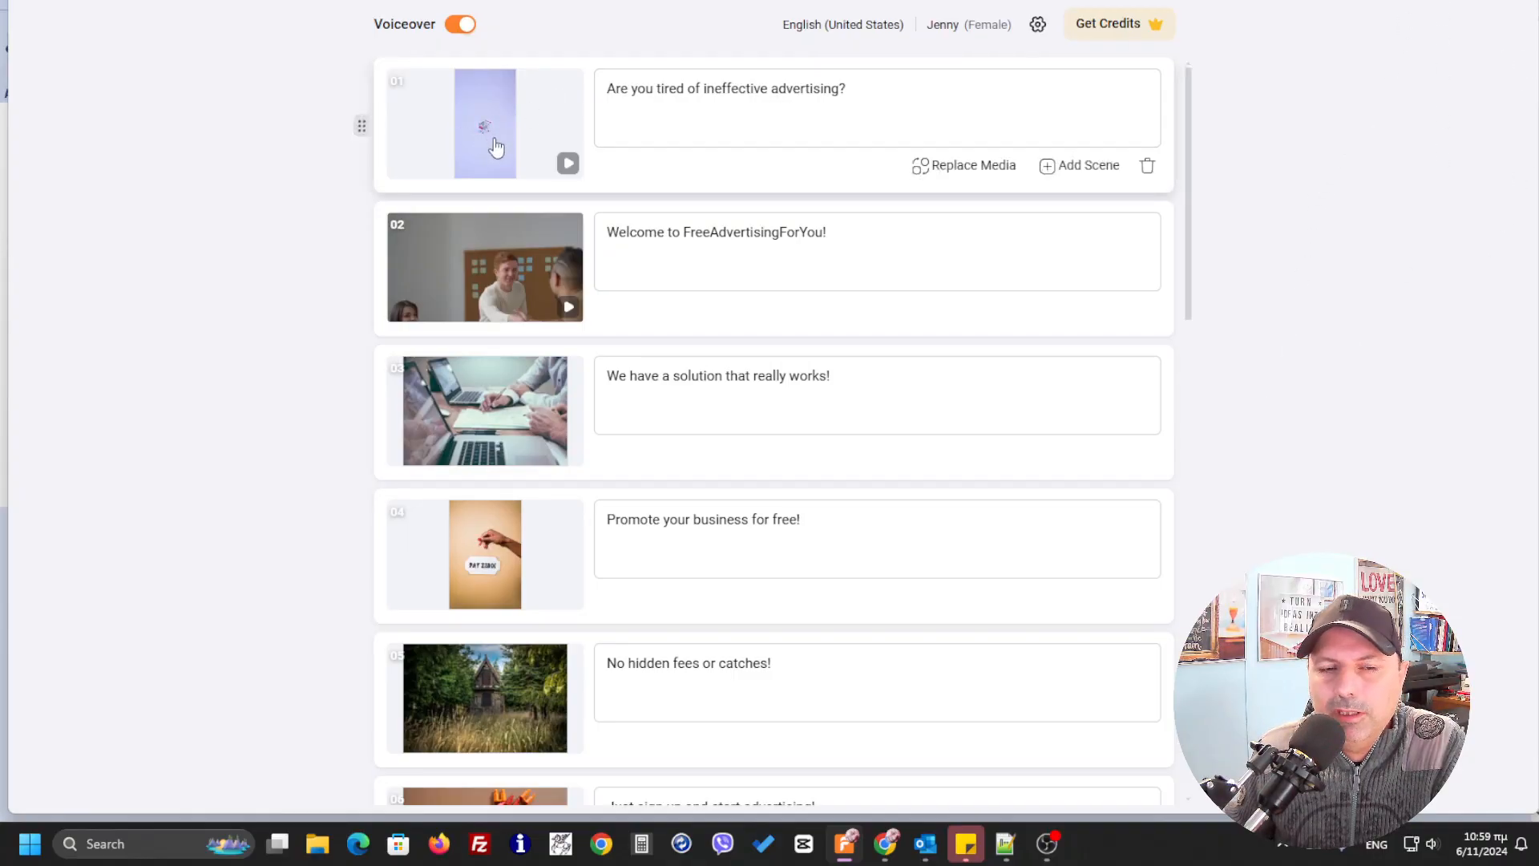
Review all generated scenes, previewing the clips of scenes 1 and 2 and the replacement media for scene 4
{"action": "left_click", "coordinate": [566, 164]}
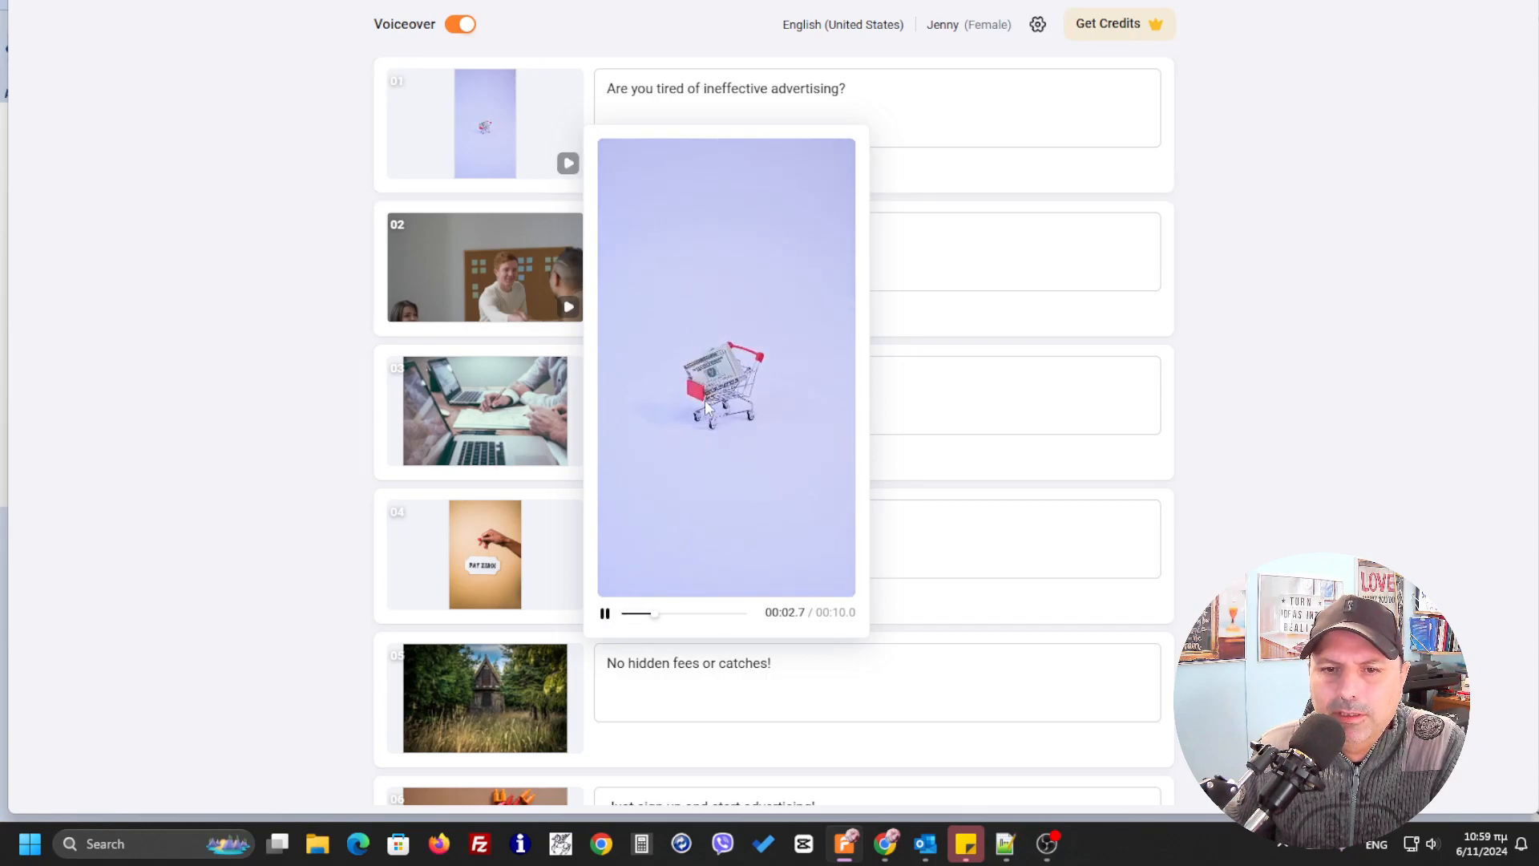
{"action": "left_click", "coordinate": [568, 307]}
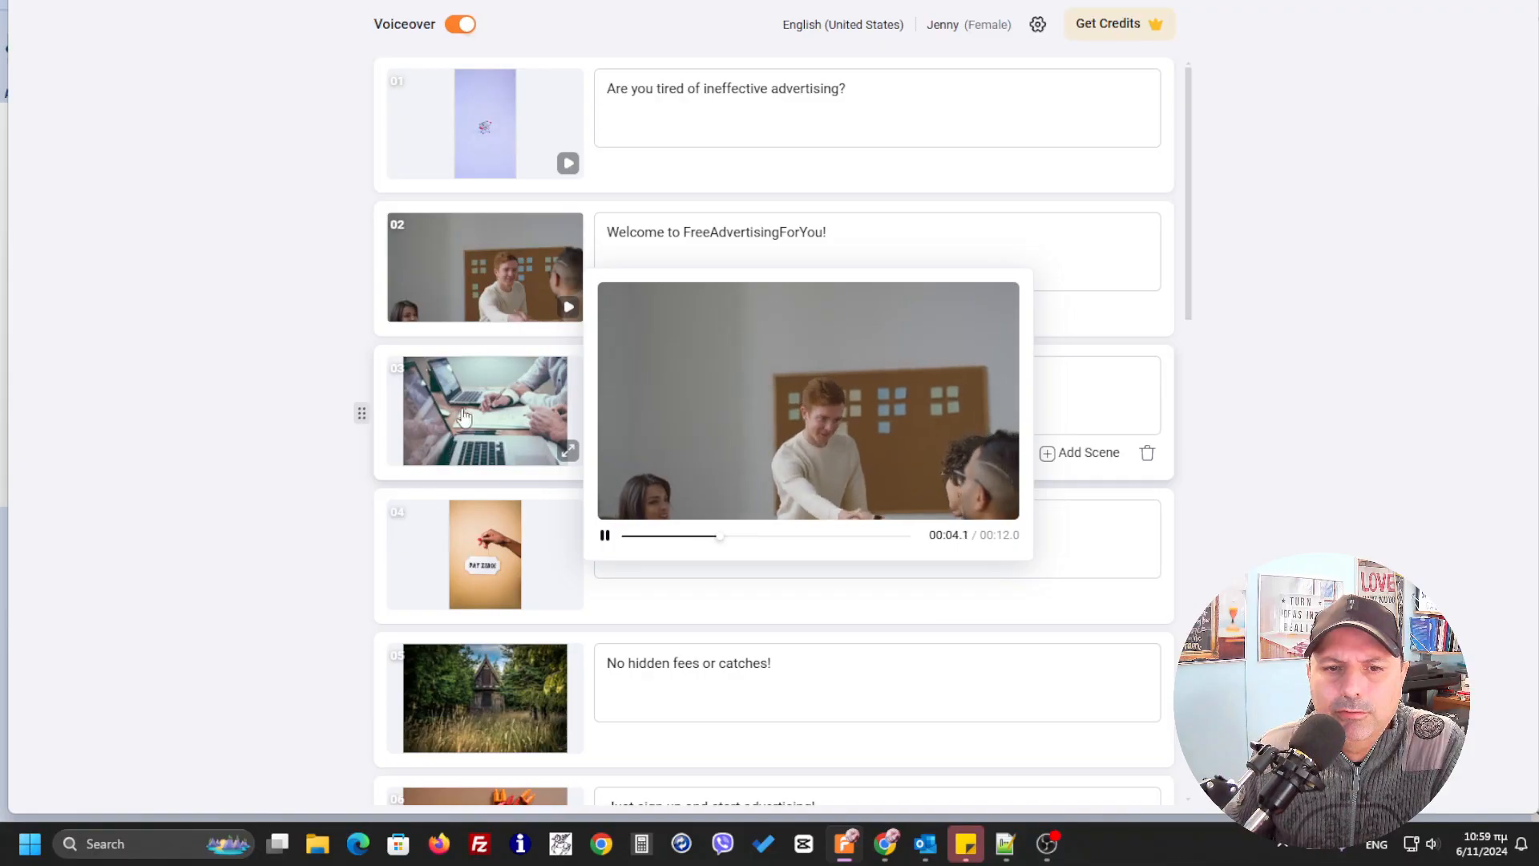
{"action": "left_click", "coordinate": [309, 542]}
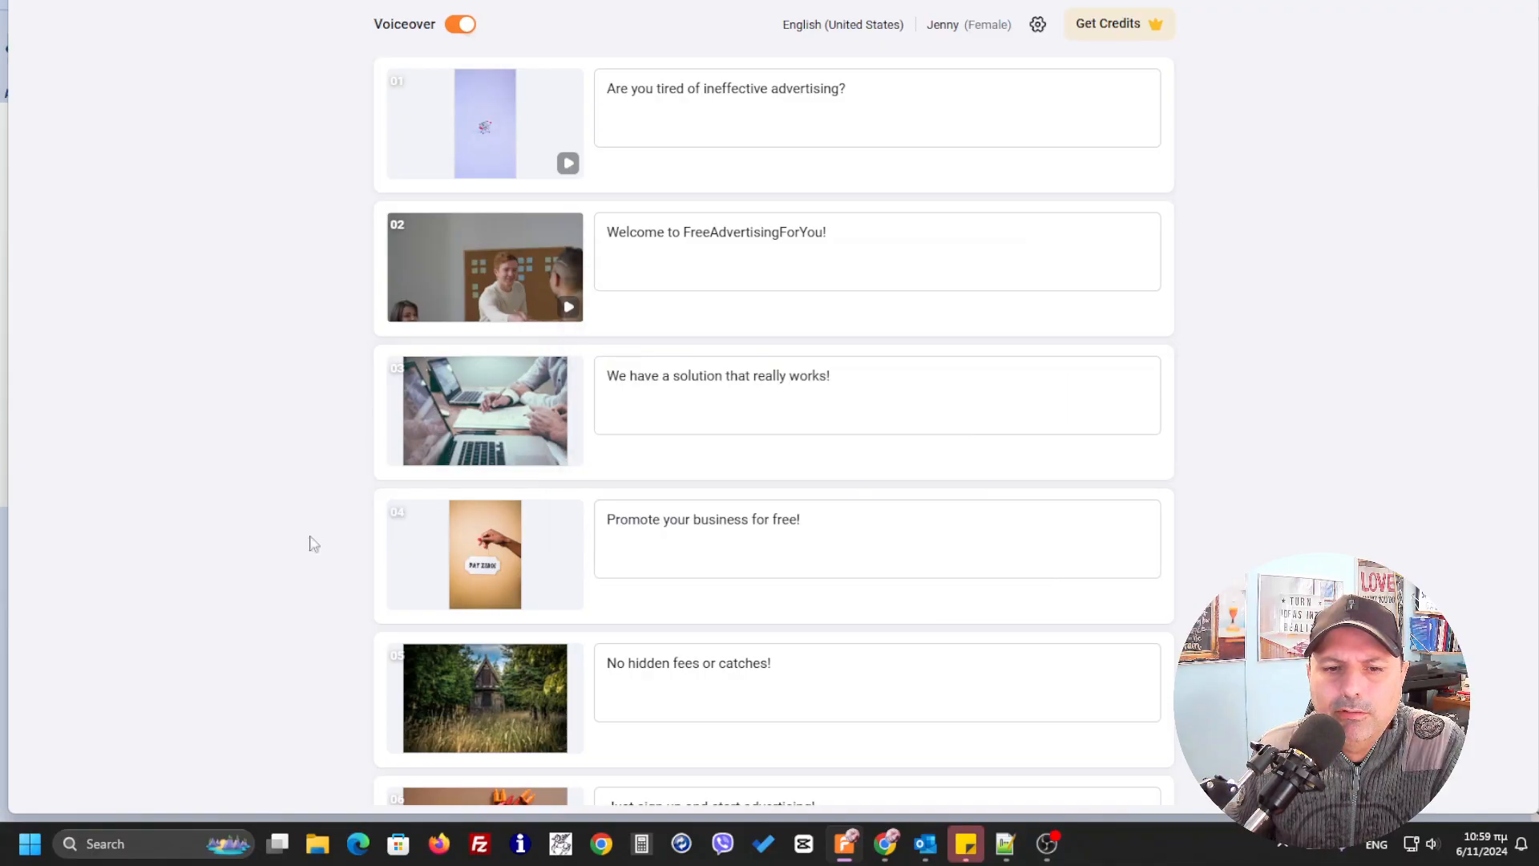
{"action": "left_click", "coordinate": [447, 552]}
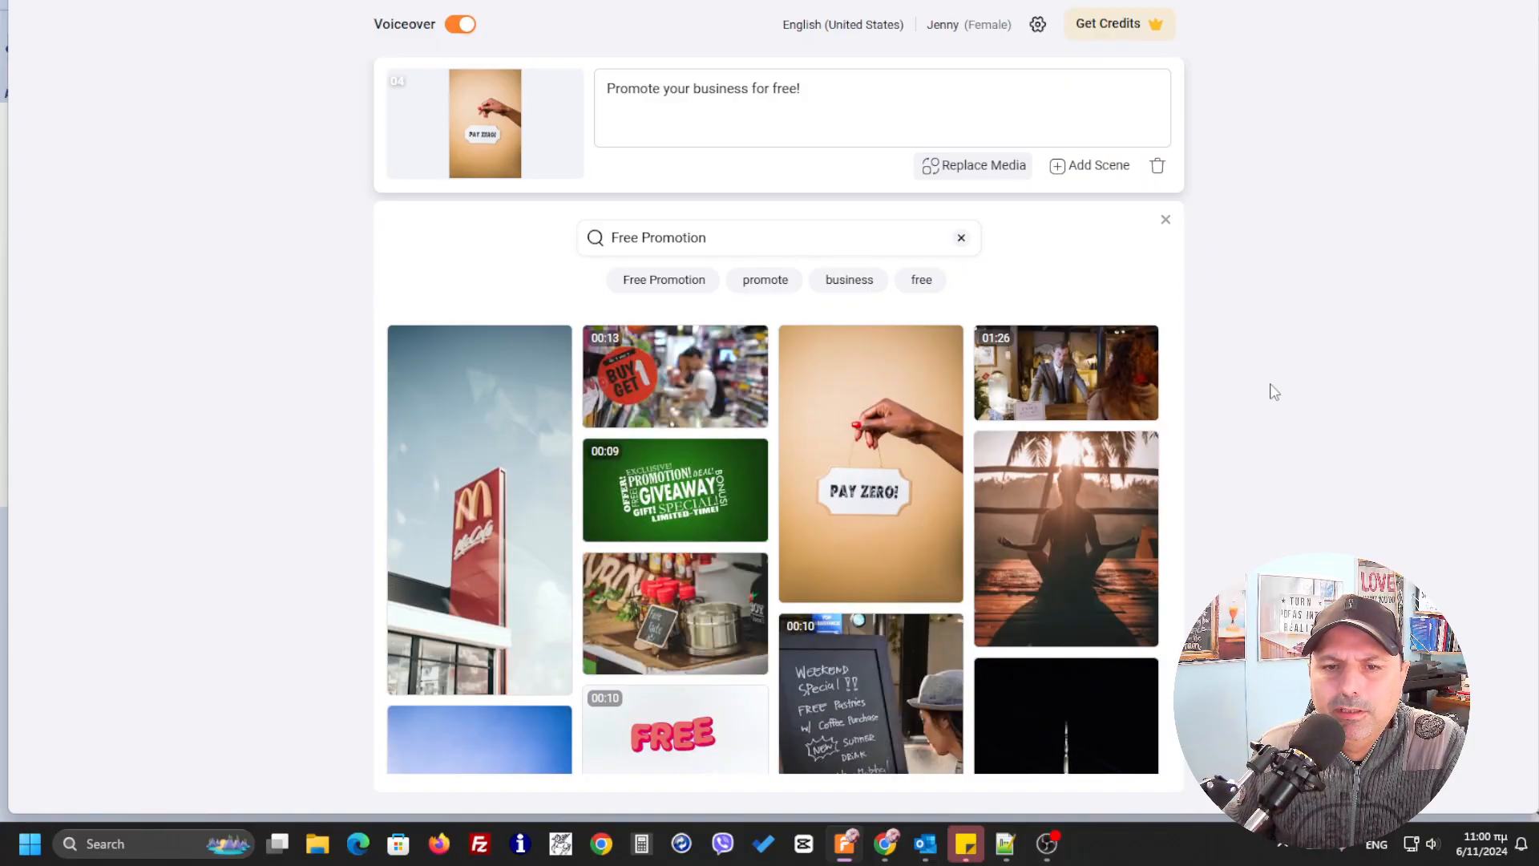
{"action": "left_click", "coordinate": [1165, 219]}
{"action": "scroll", "coordinate": [474, 613], "scroll_direction": "down", "scroll_amount": 15}
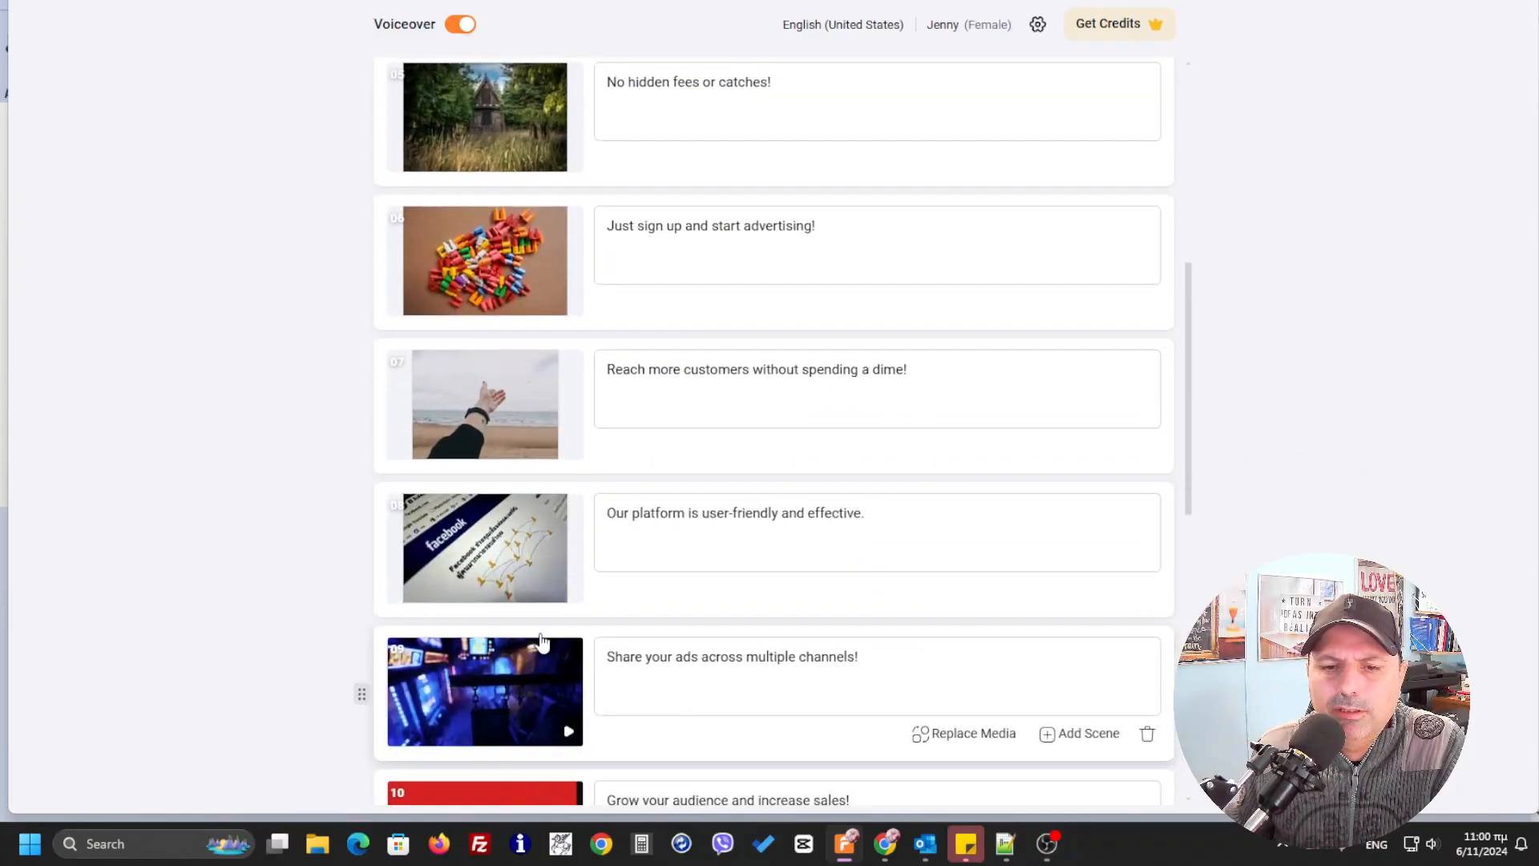
{"action": "scroll", "coordinate": [490, 617], "scroll_direction": "down", "scroll_amount": 1}
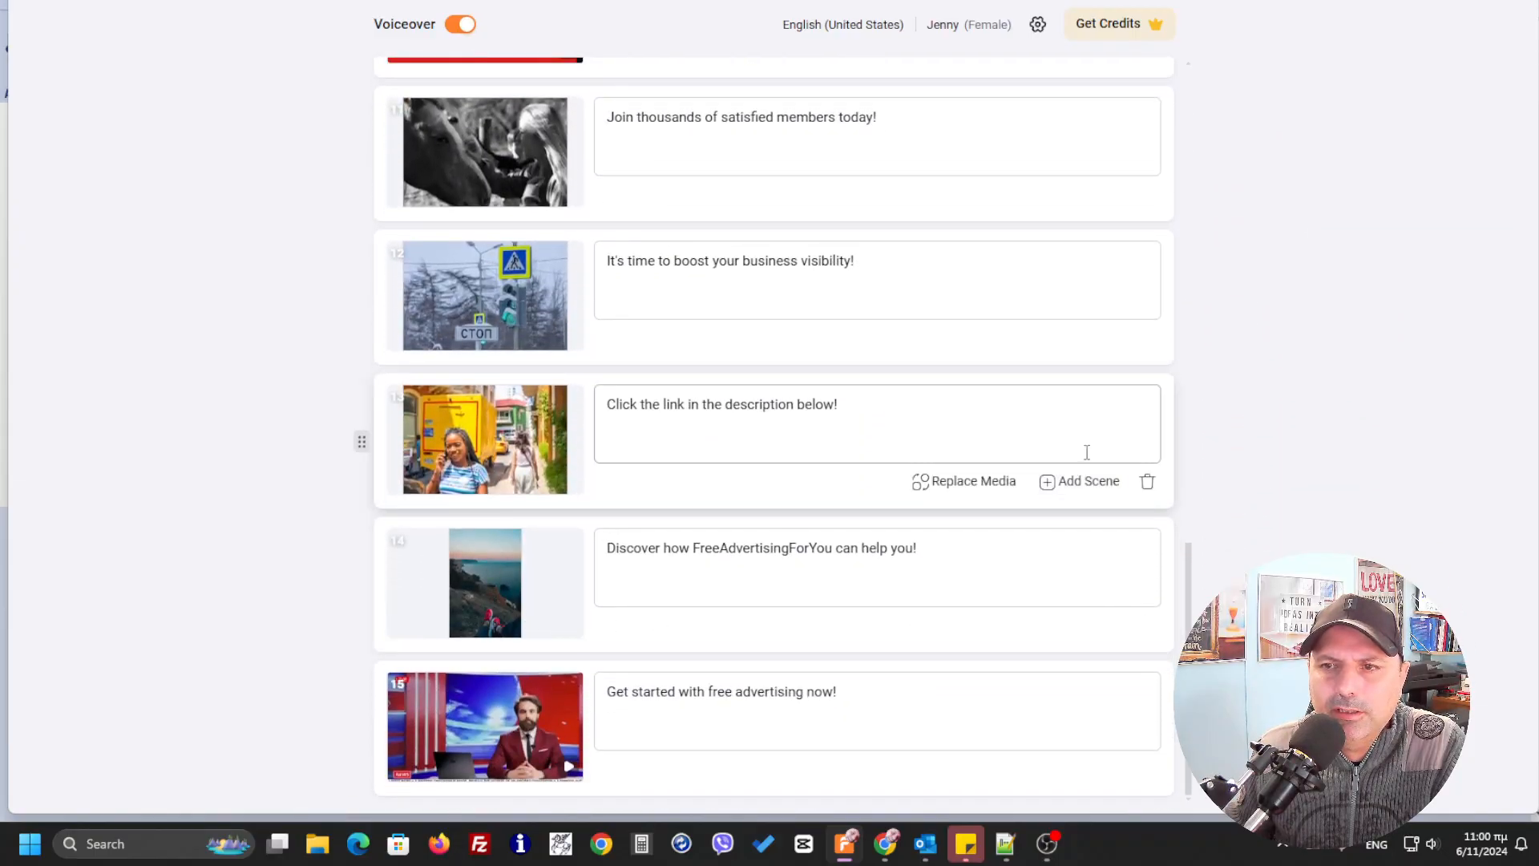
Apply the generated scenes with the Replace all option and cancel saving the zip file
{"action": "left_click", "coordinate": [1443, 4]}
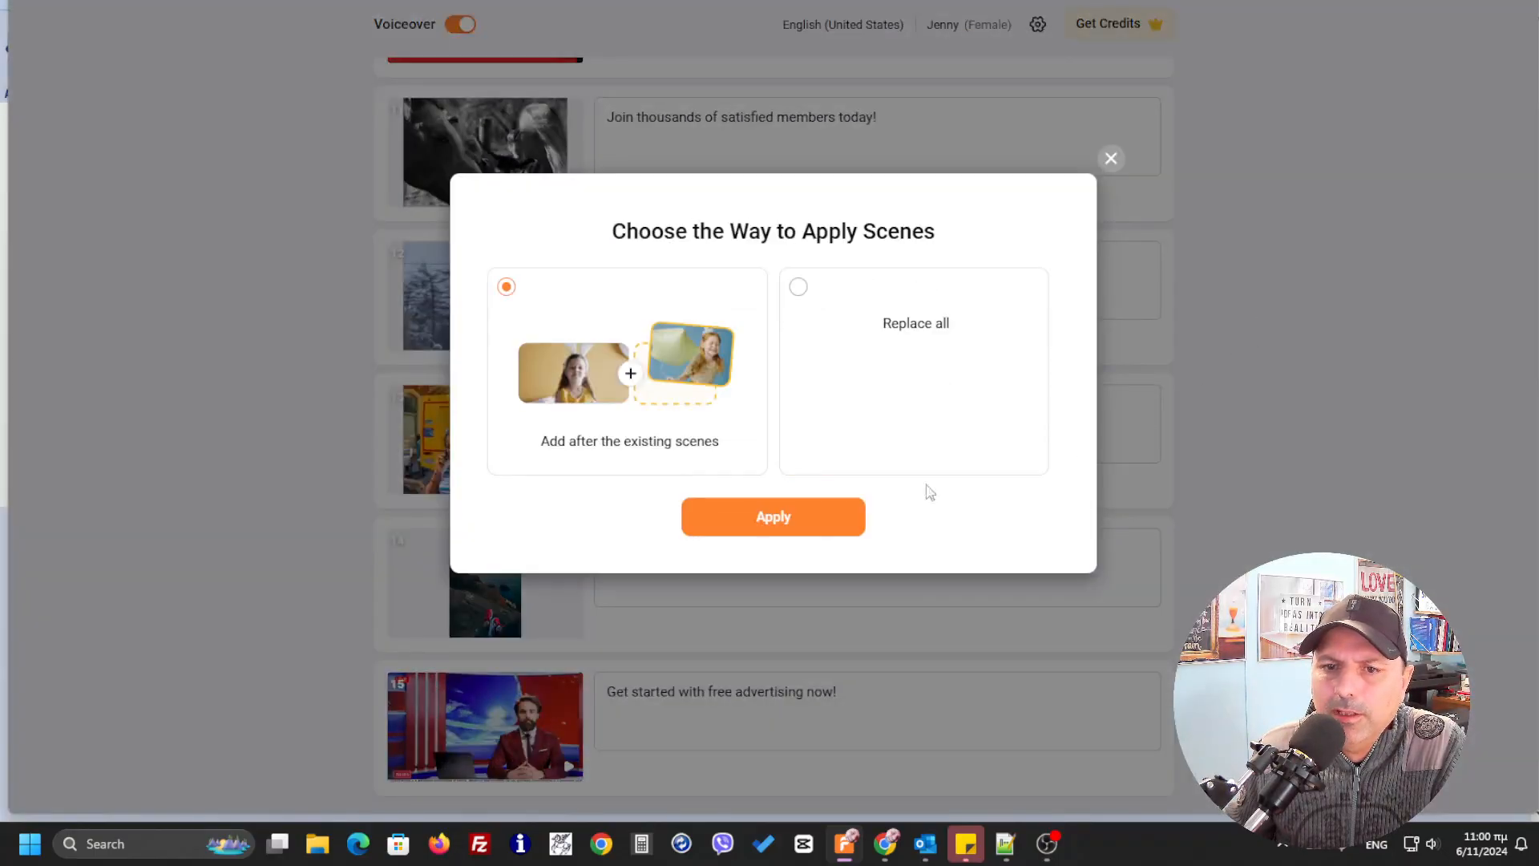
{"action": "left_click", "coordinate": [798, 287]}
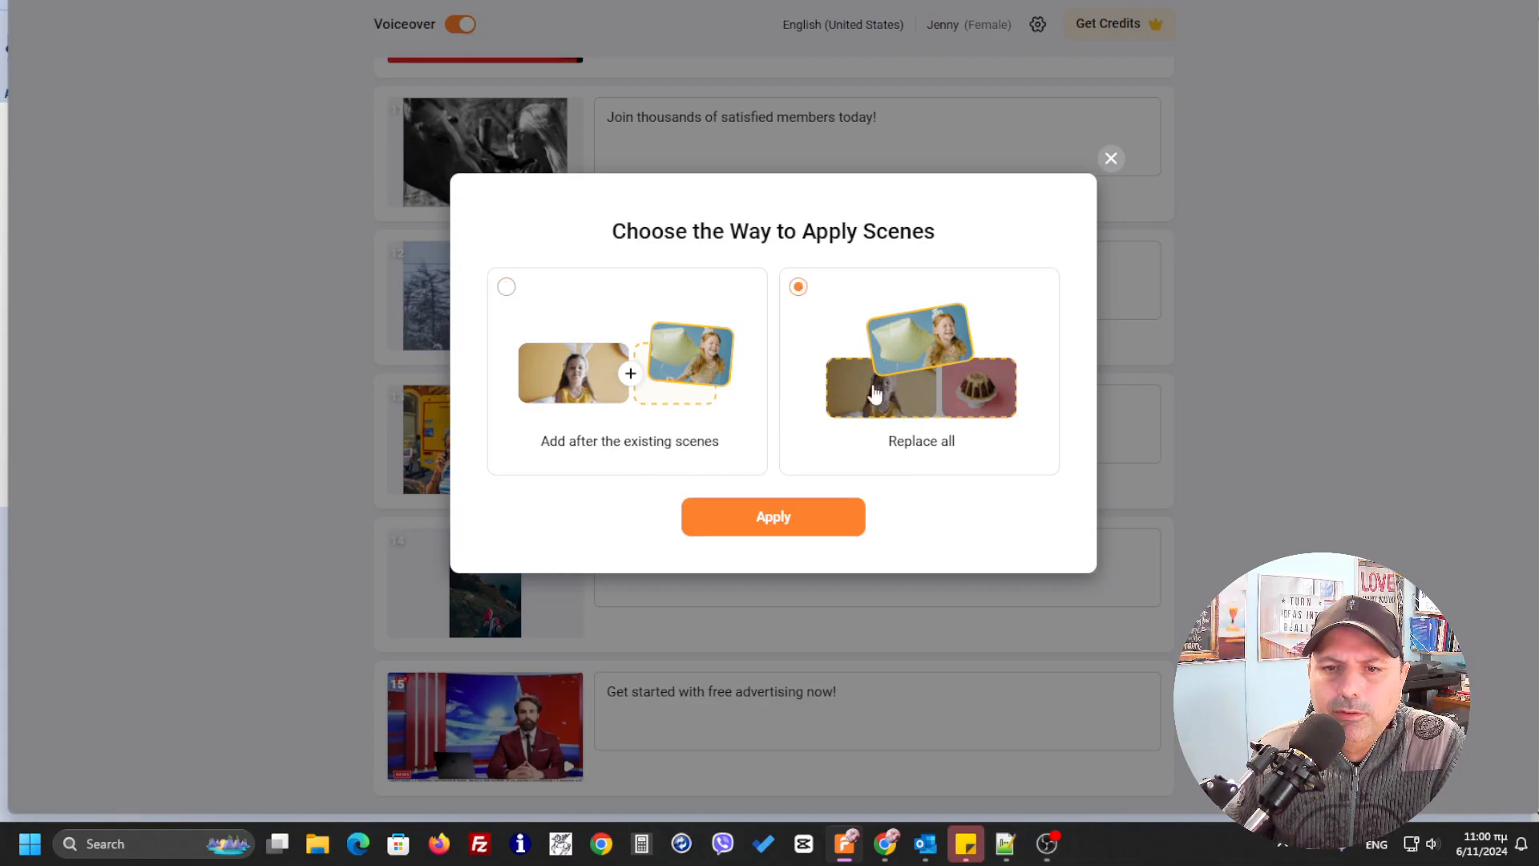
{"action": "left_click", "coordinate": [802, 519]}
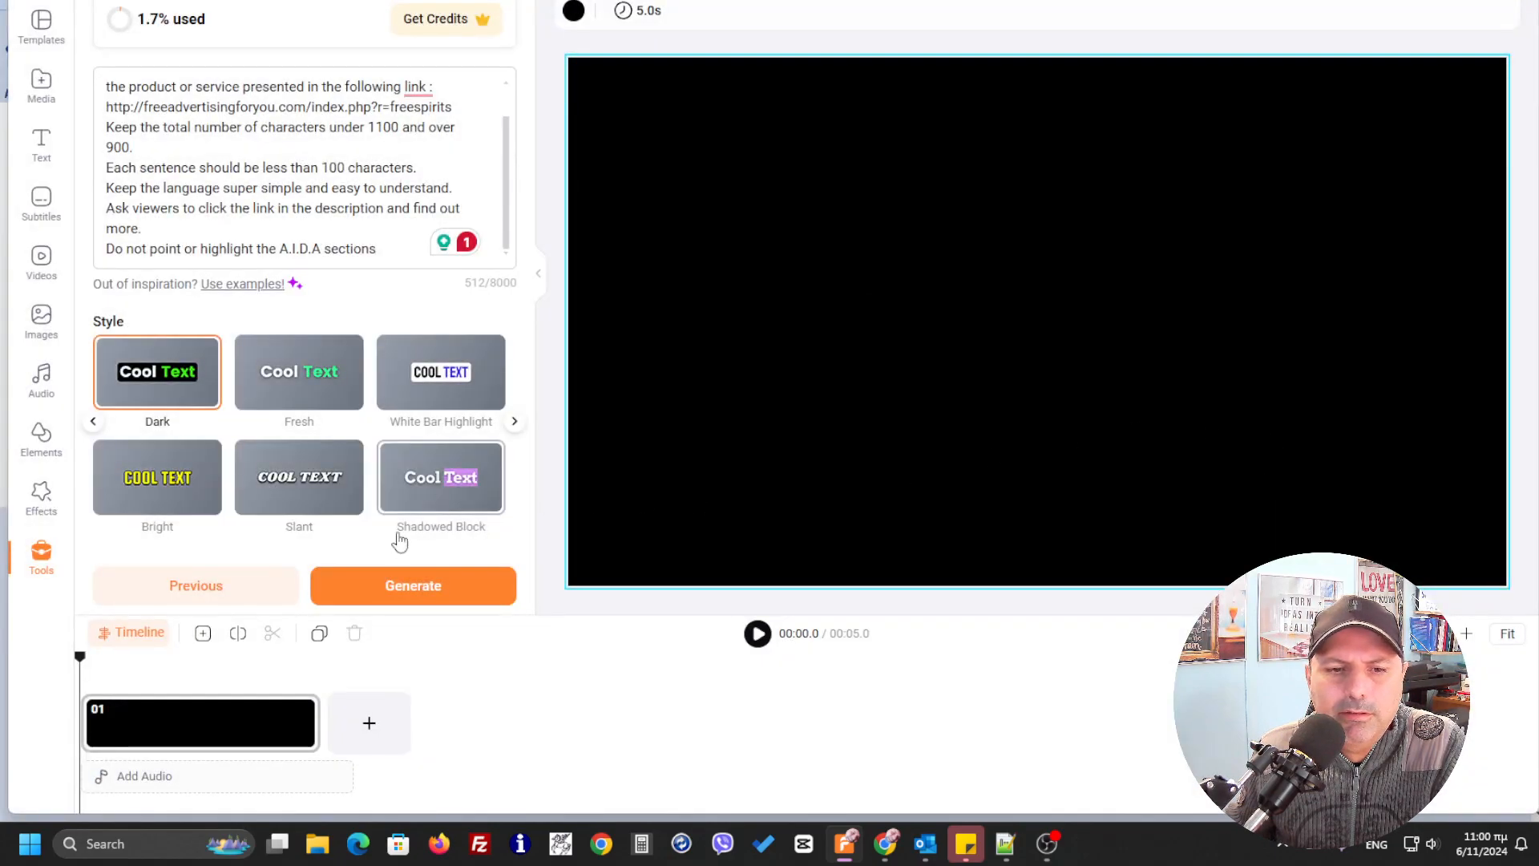
{"action": "left_click", "coordinate": [448, 585]}
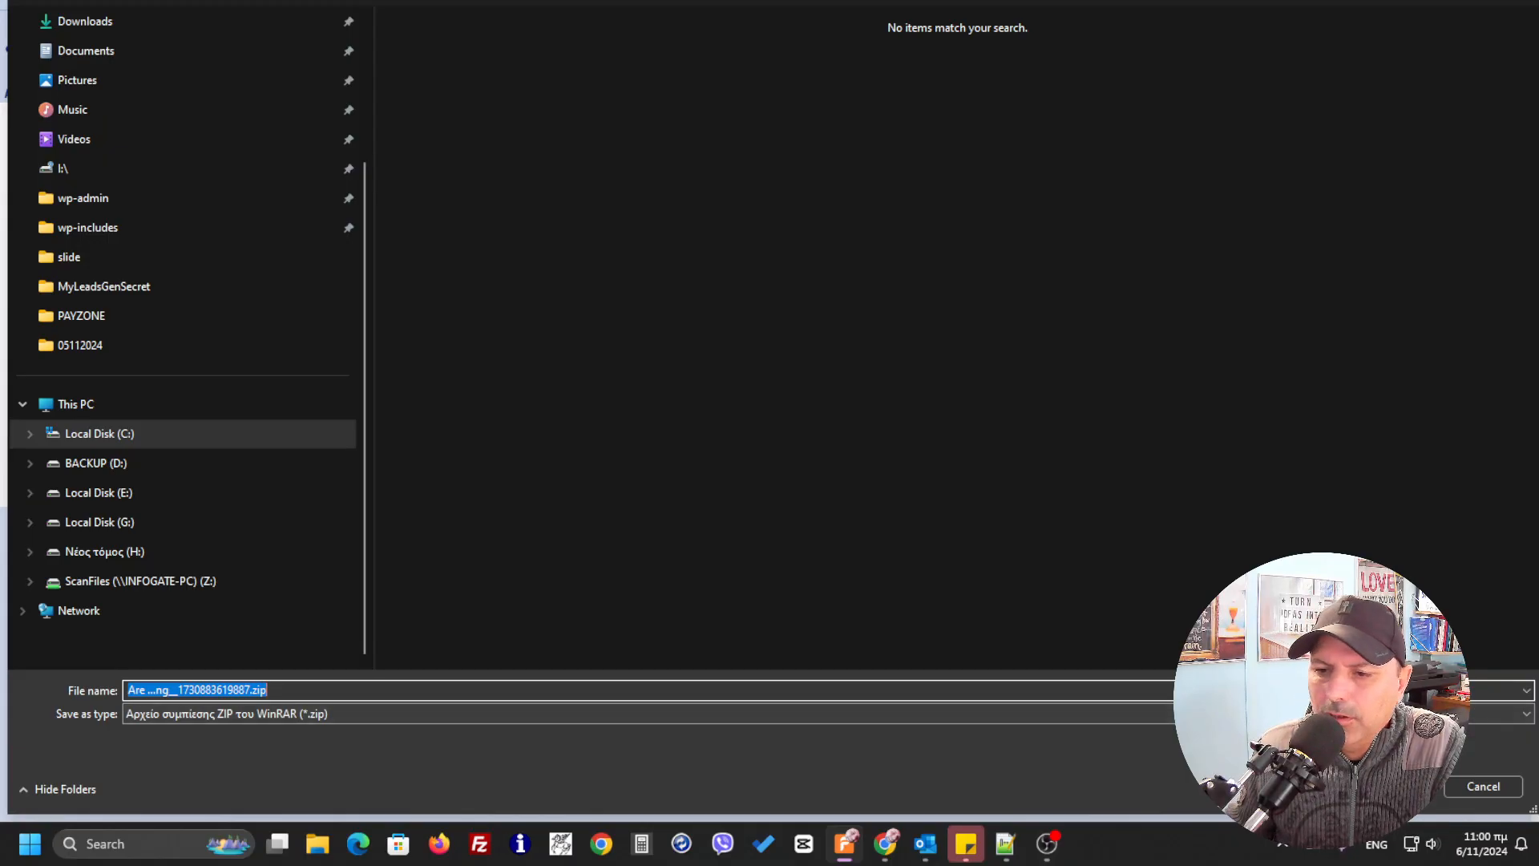
{"action": "left_click", "coordinate": [1478, 786]}
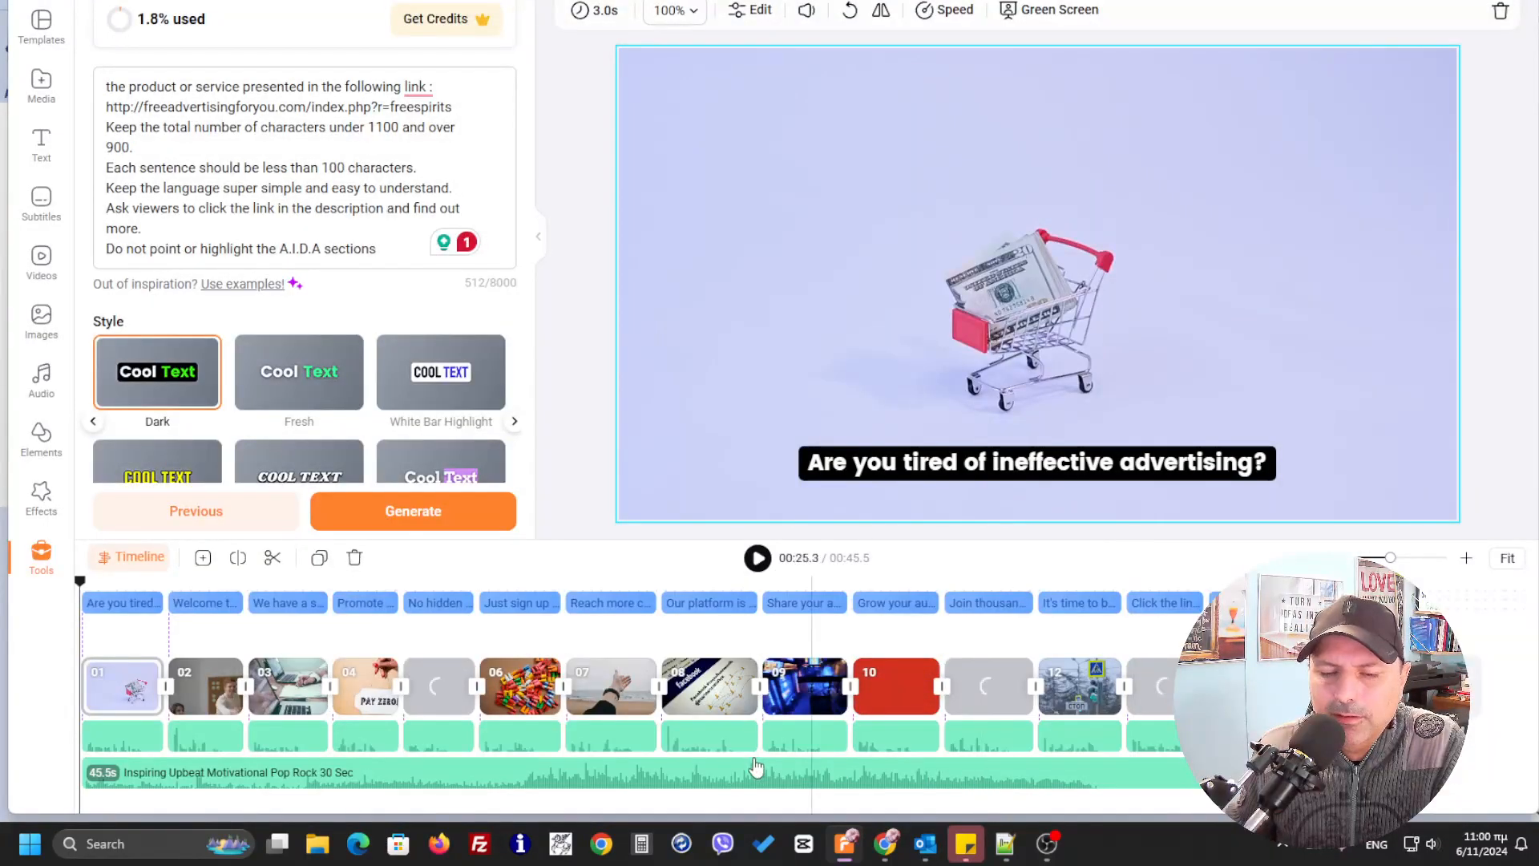
Enlarge the subtitle to font size 66 and place it tilted upward across the upper part of the frame
{"action": "left_click", "coordinate": [1331, 459]}
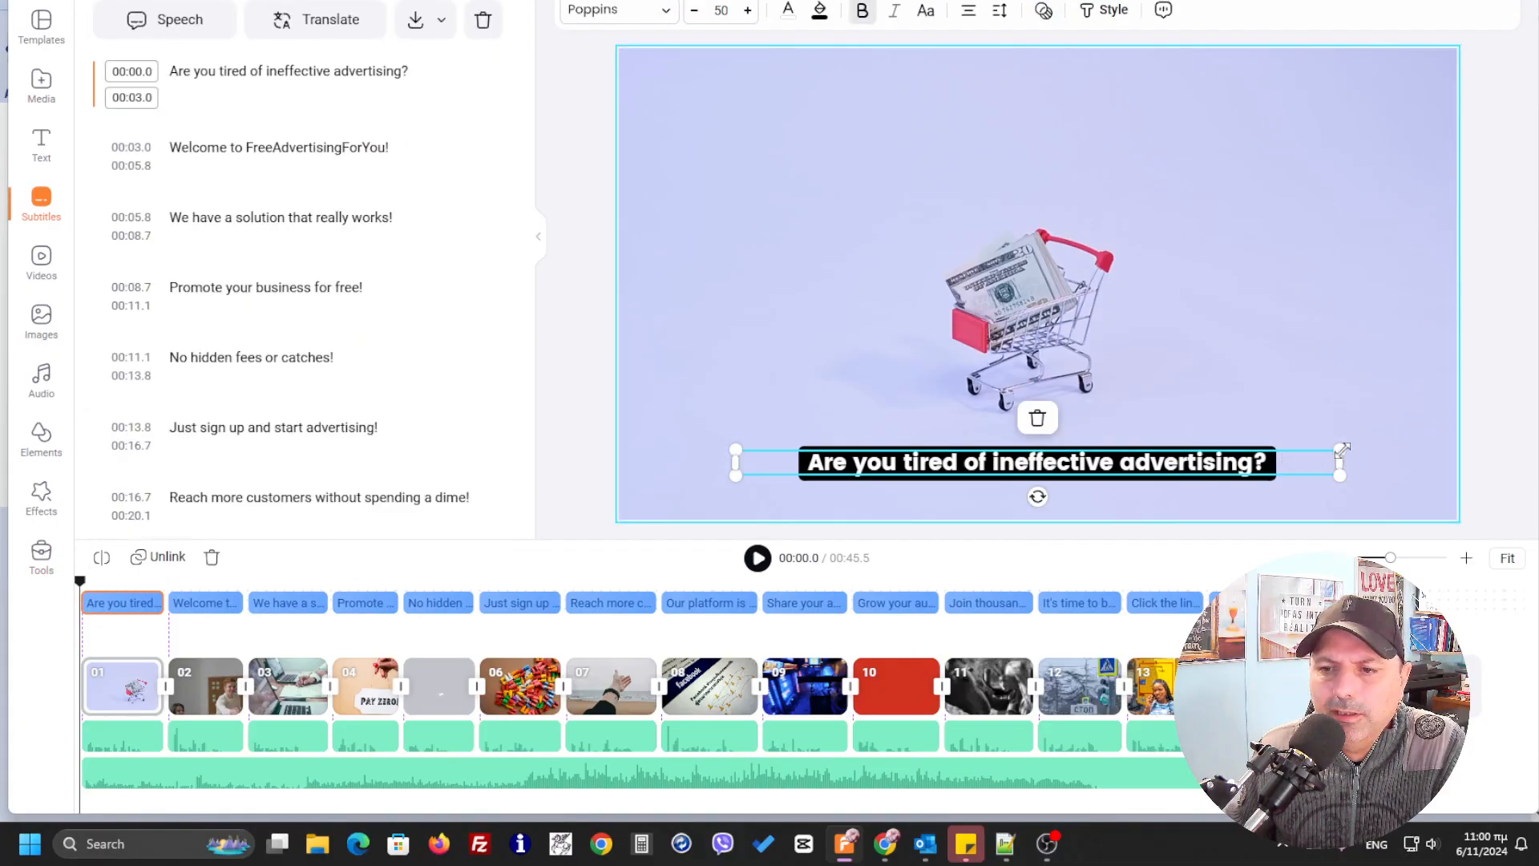
{"action": "left_click_drag", "start_coordinate": [1341, 447], "coordinate": [1391, 437]}
{"action": "left_click_drag", "start_coordinate": [735, 446], "coordinate": [666, 417]}
{"action": "left_click_drag", "start_coordinate": [649, 417], "coordinate": [650, 417]}
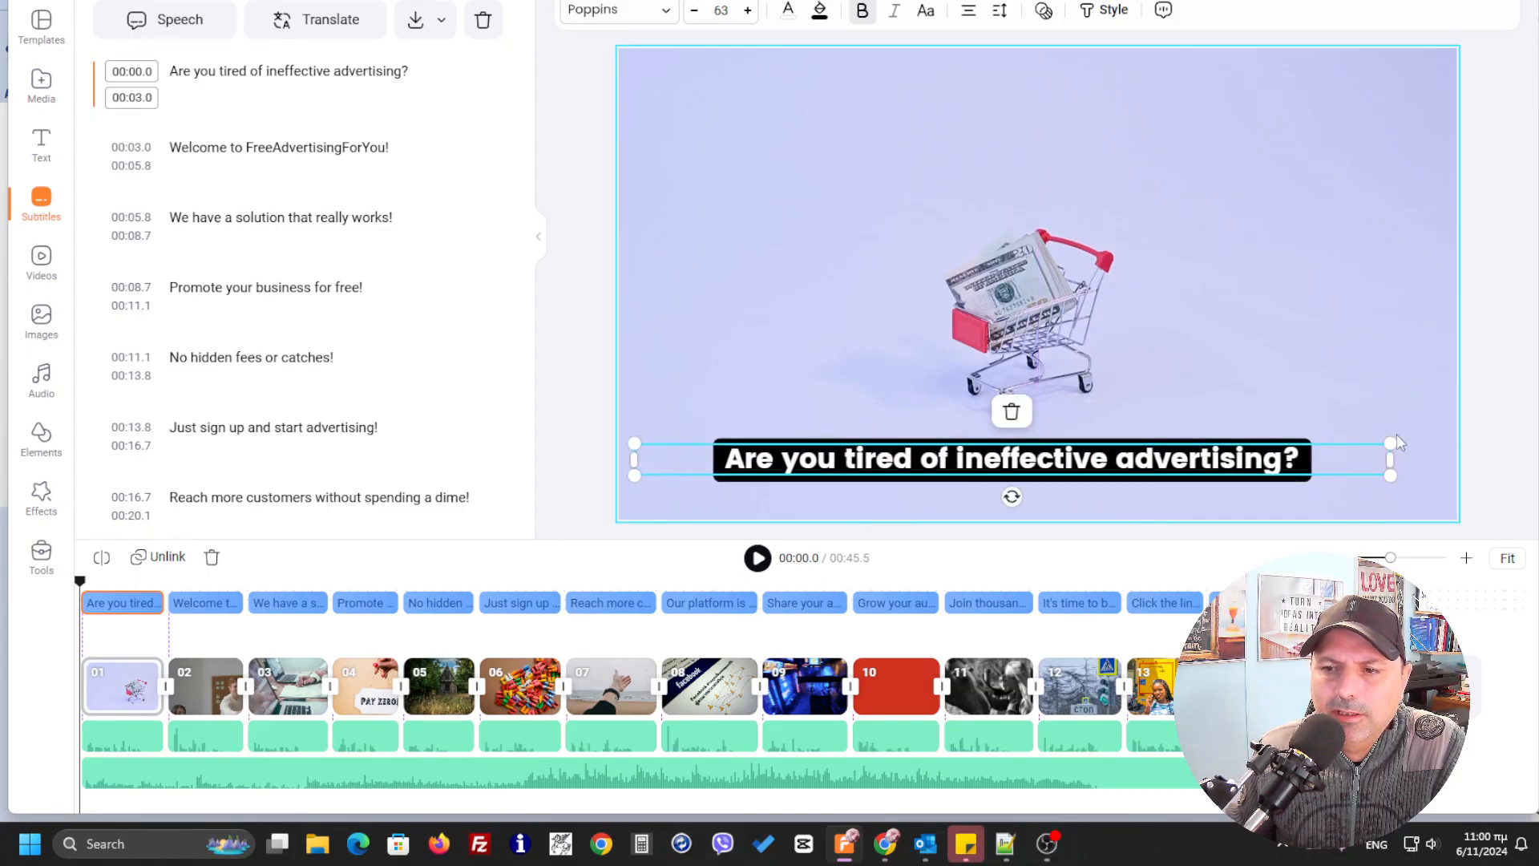
{"action": "left_click_drag", "start_coordinate": [1401, 449], "coordinate": [1428, 443]}
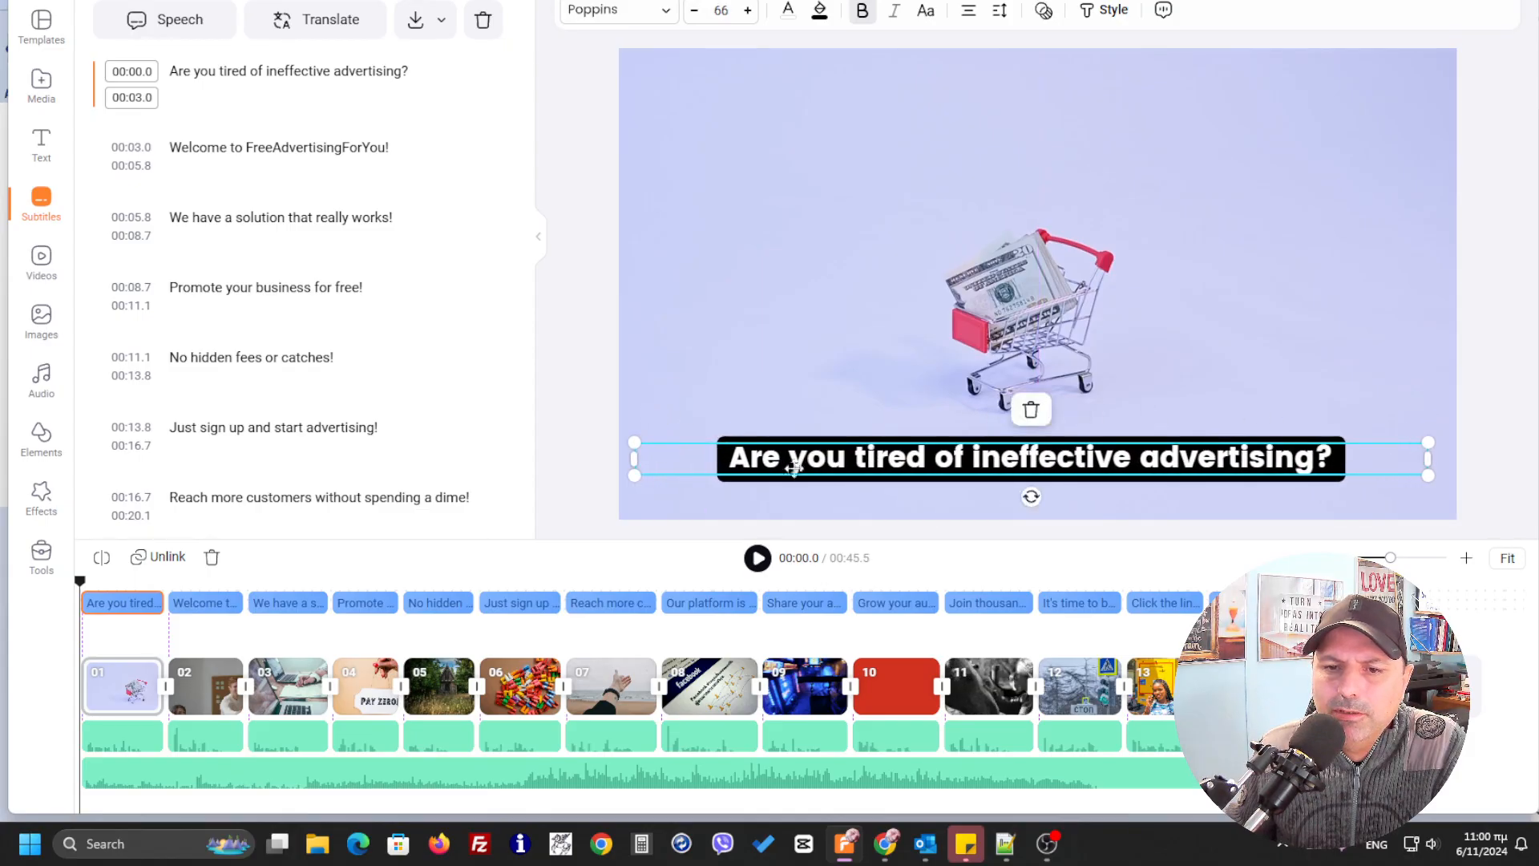
{"action": "left_click_drag", "start_coordinate": [631, 441], "coordinate": [623, 441]}
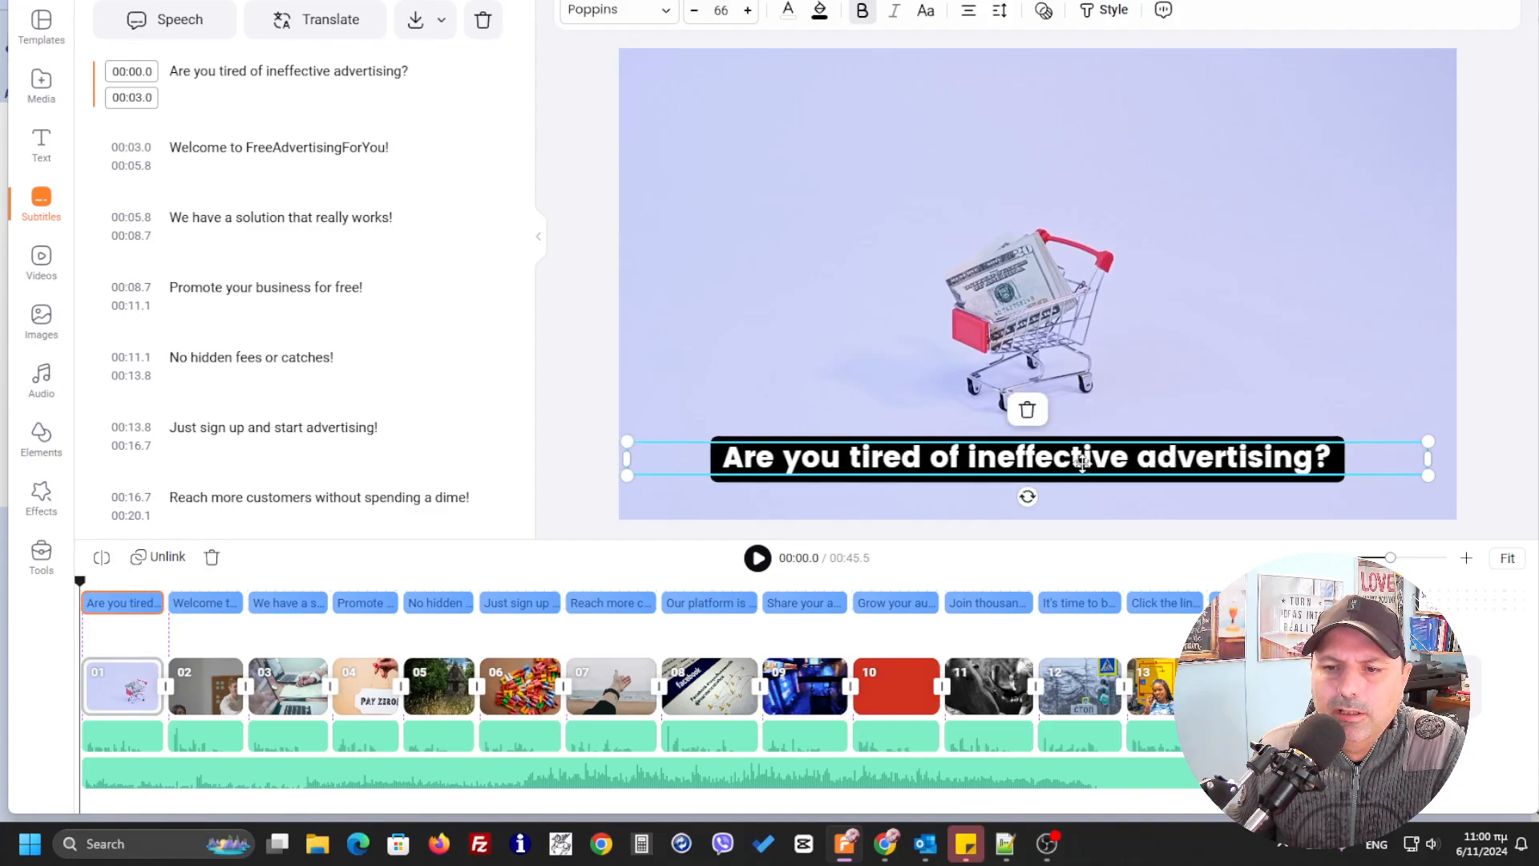
{"action": "left_click_drag", "start_coordinate": [1070, 463], "coordinate": [1024, 196]}
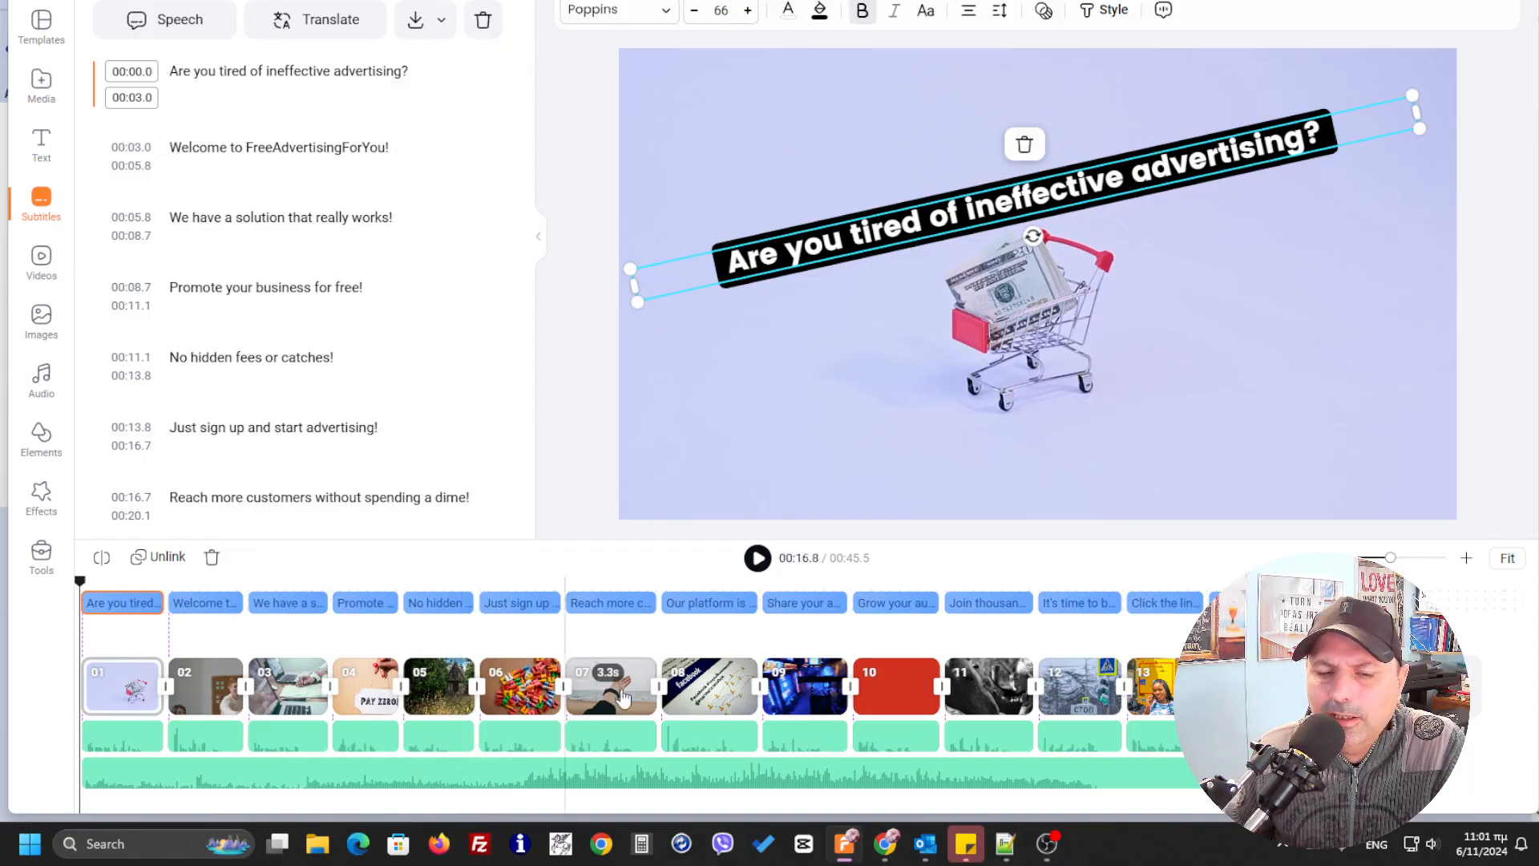
Open the audio settings of the background music track
{"action": "left_click", "coordinate": [518, 774]}
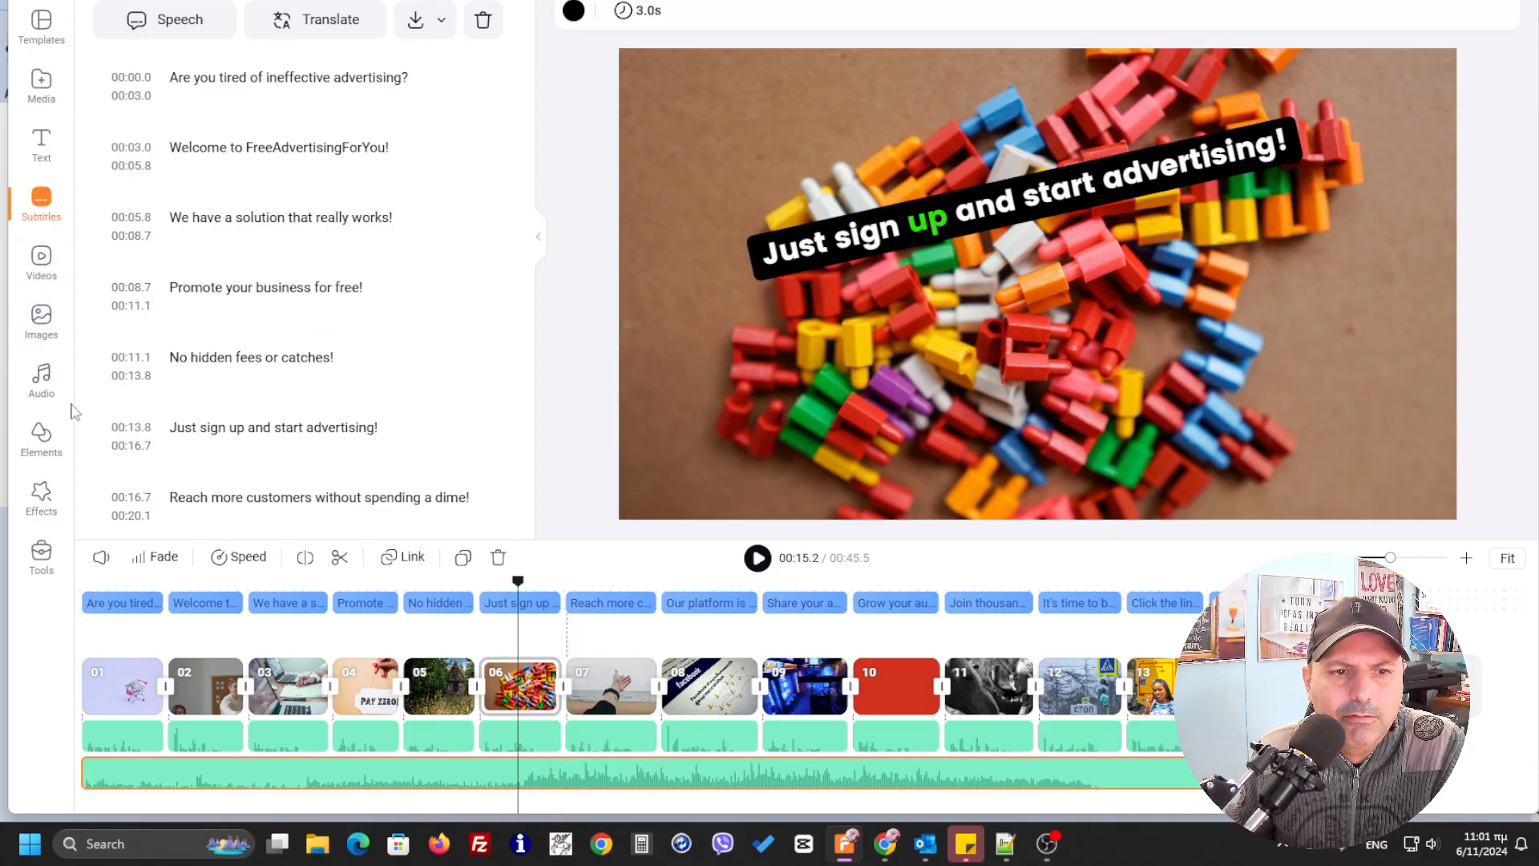
{"action": "left_click", "coordinate": [42, 378]}
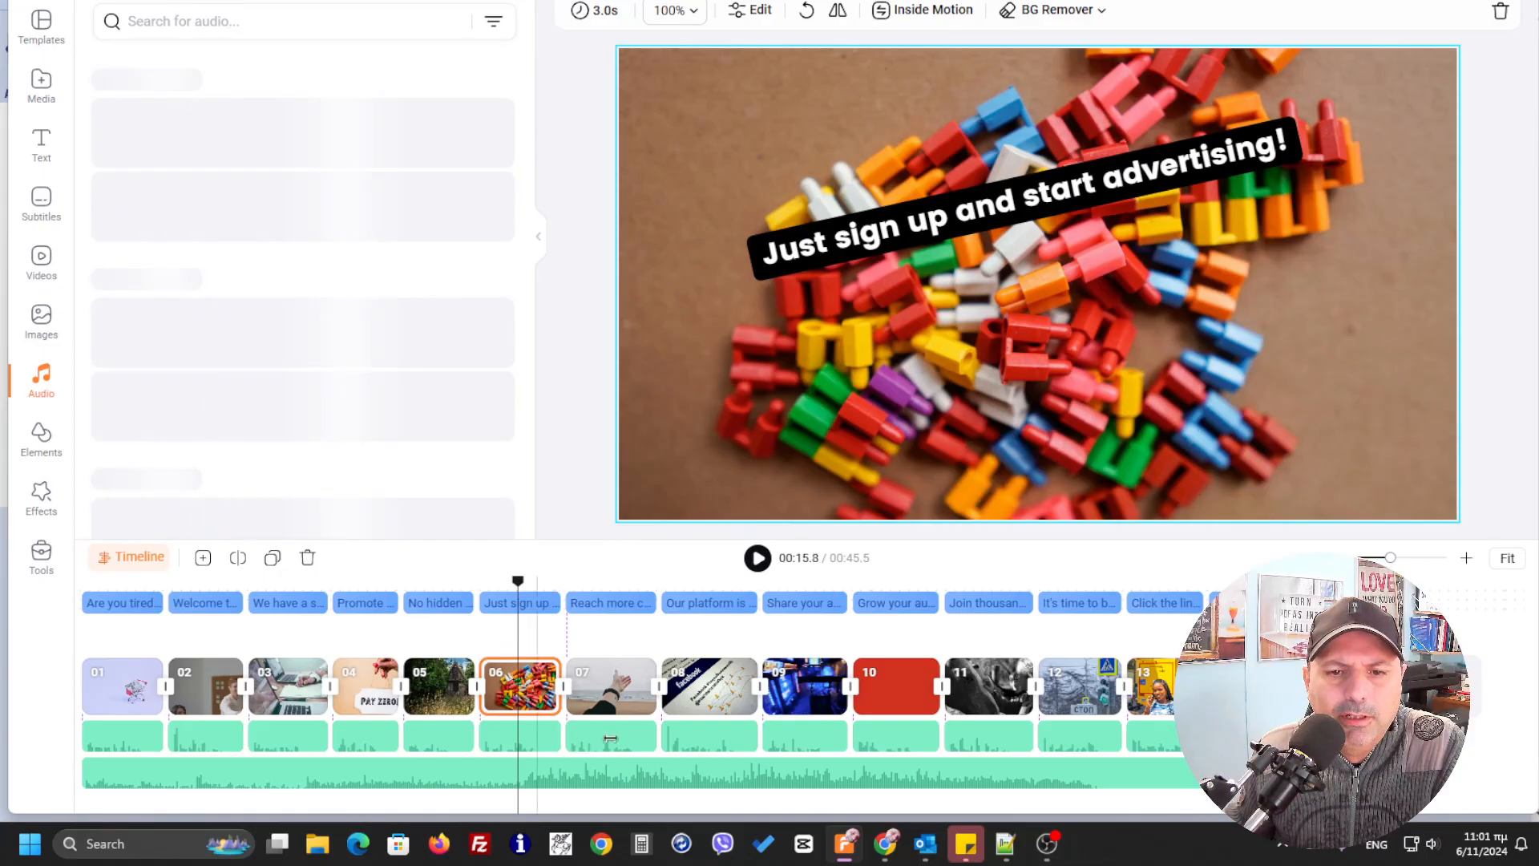
{"action": "left_click", "coordinate": [665, 777]}
{"action": "right_click", "coordinate": [647, 774]}
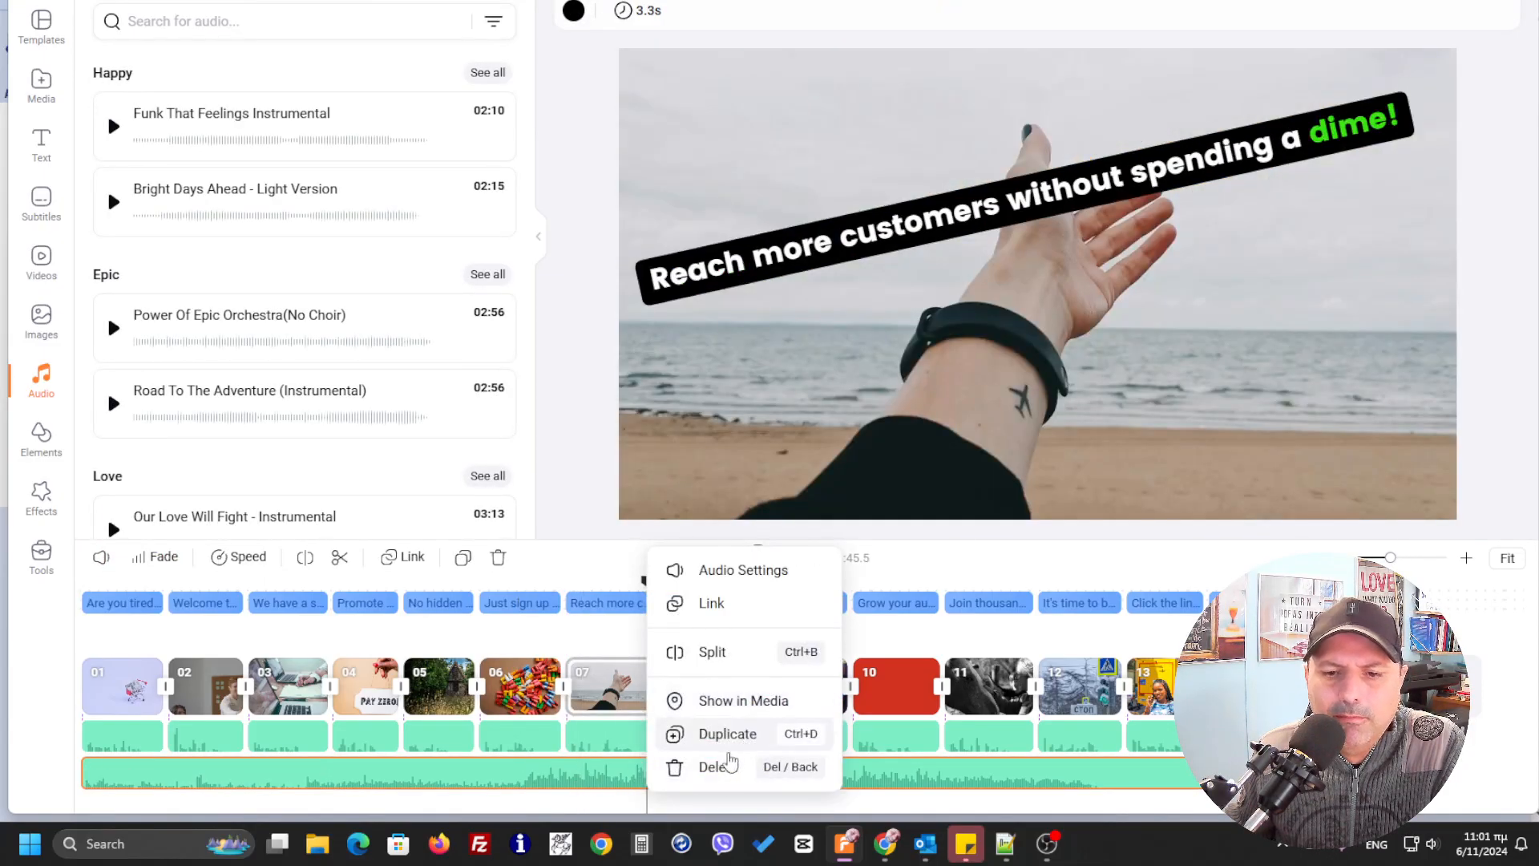
{"action": "left_click", "coordinate": [761, 572]}
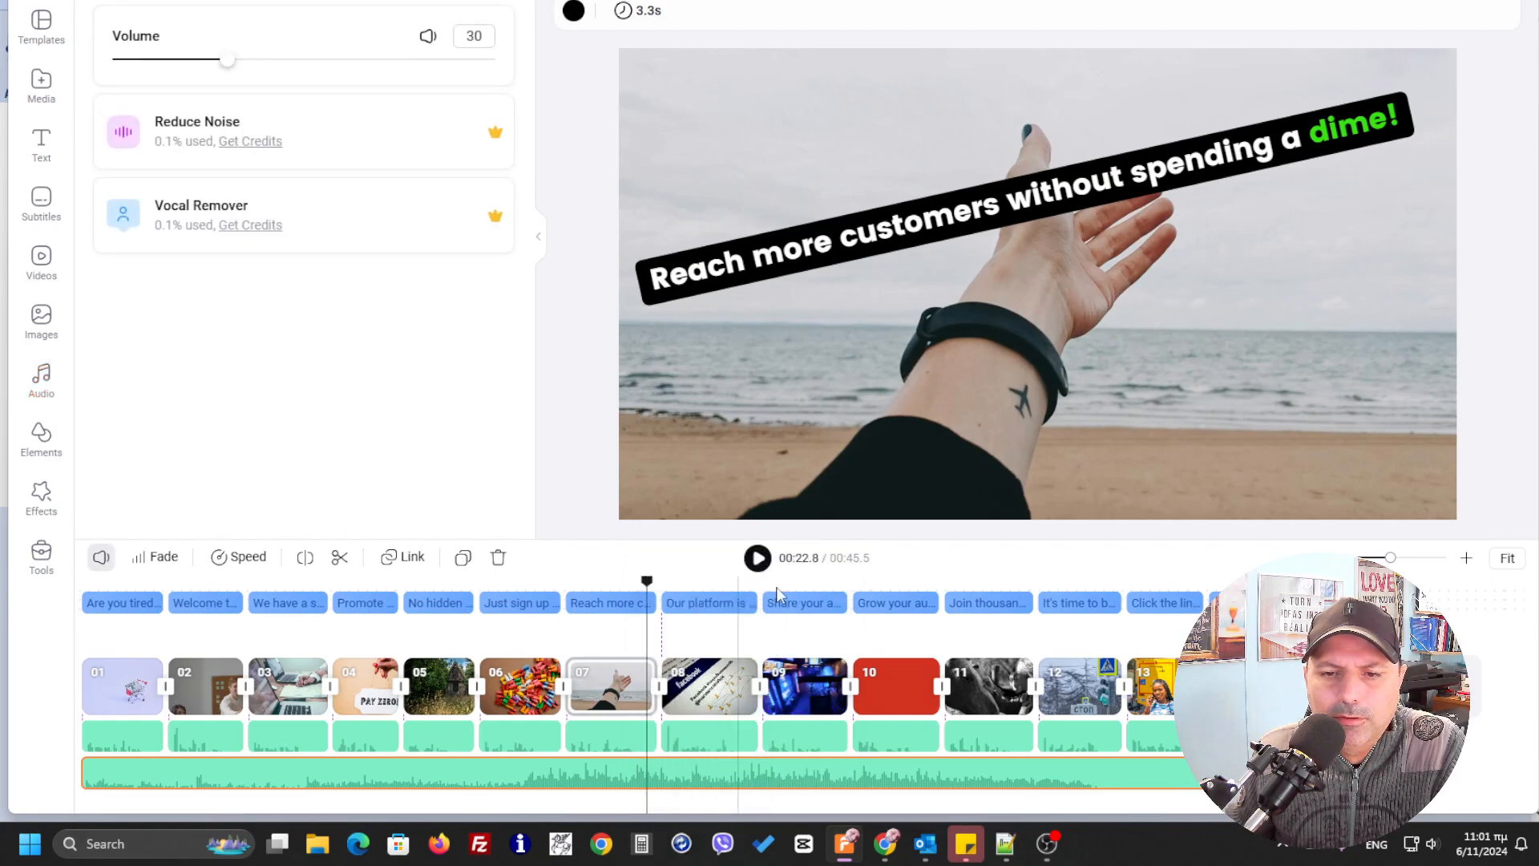
Lower the background music volume to 10 and play the video from the start until its final scene
{"action": "left_click_drag", "start_coordinate": [226, 62], "coordinate": [151, 66]}
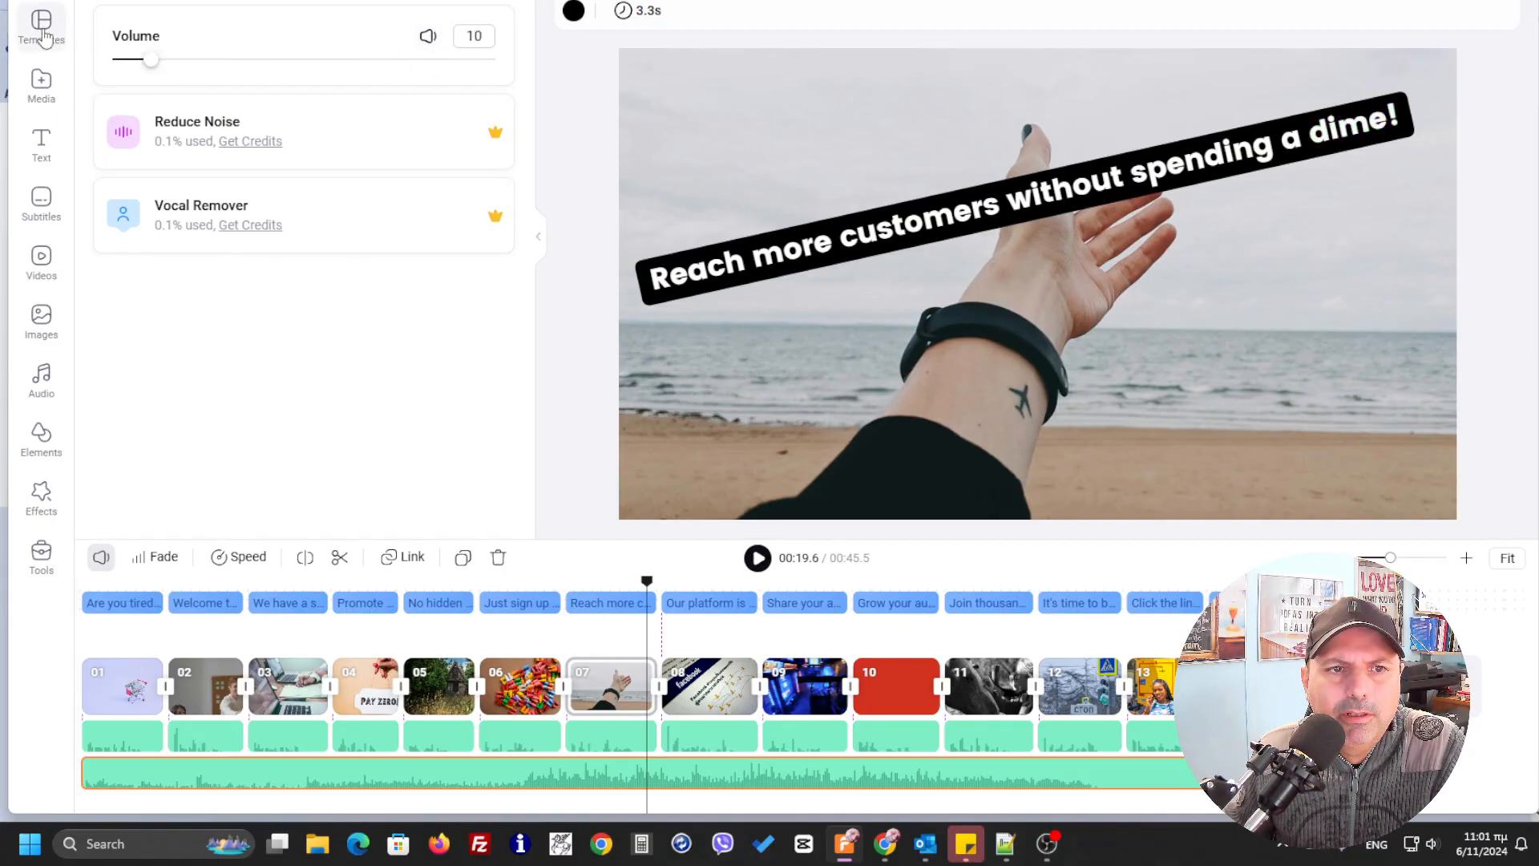
{"action": "left_click_drag", "start_coordinate": [647, 582], "coordinate": [92, 589]}
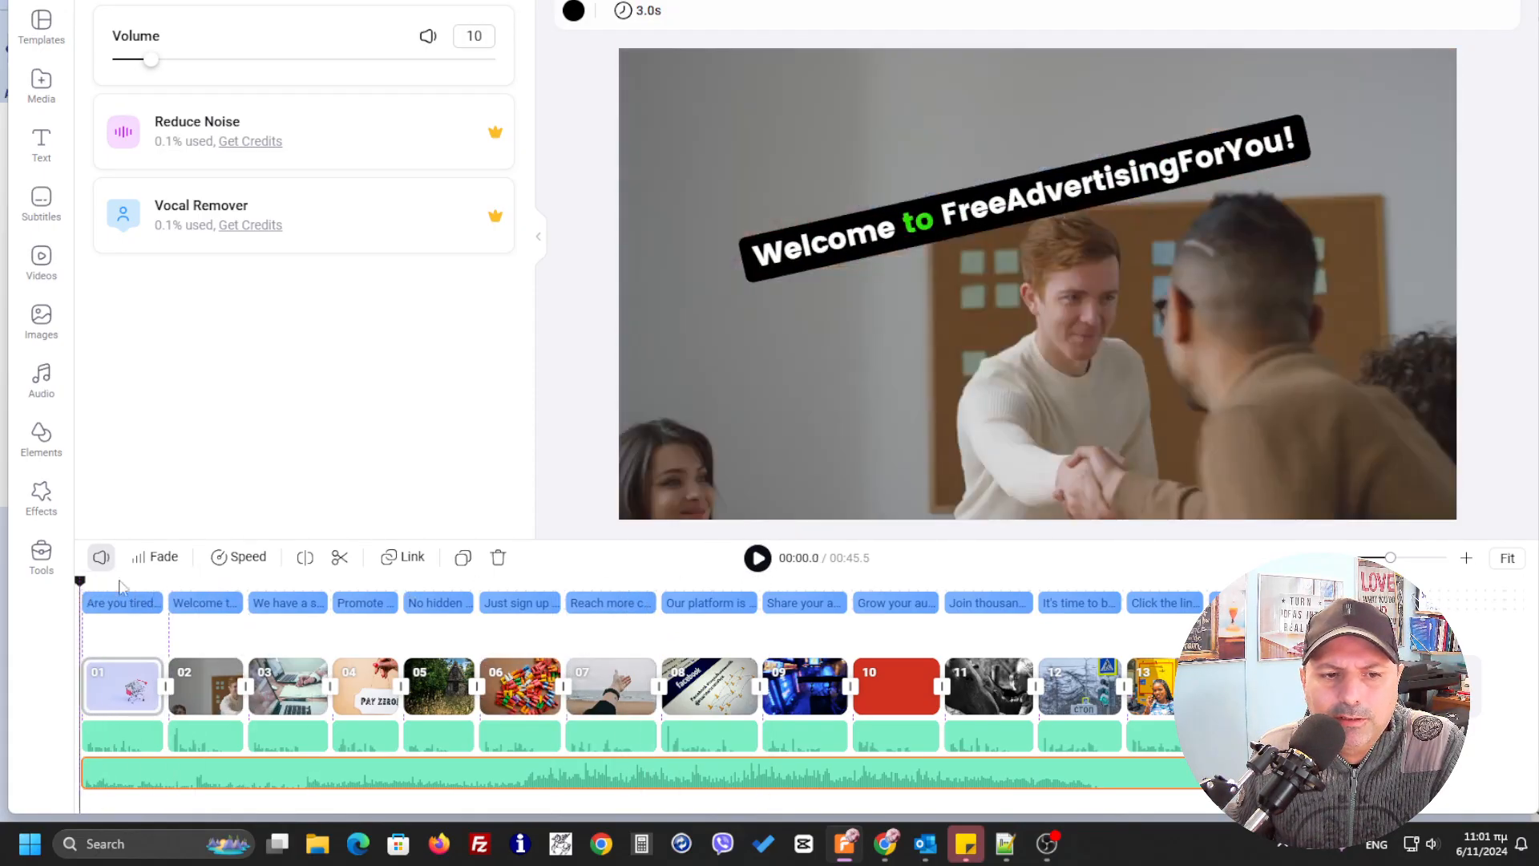
{"action": "left_click", "coordinate": [759, 559]}
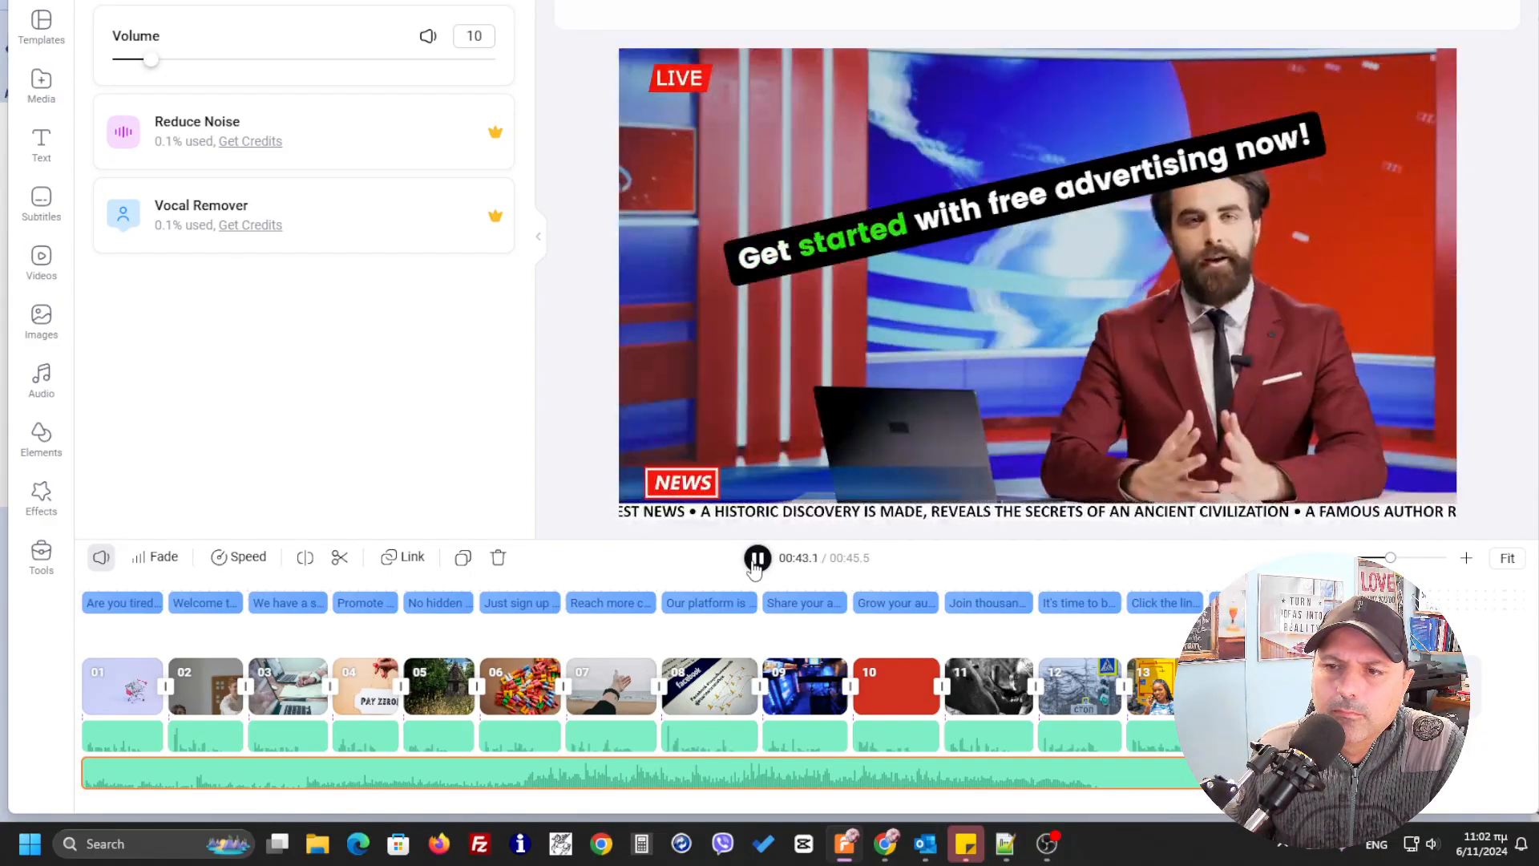
{"action": "left_click", "coordinate": [756, 561]}
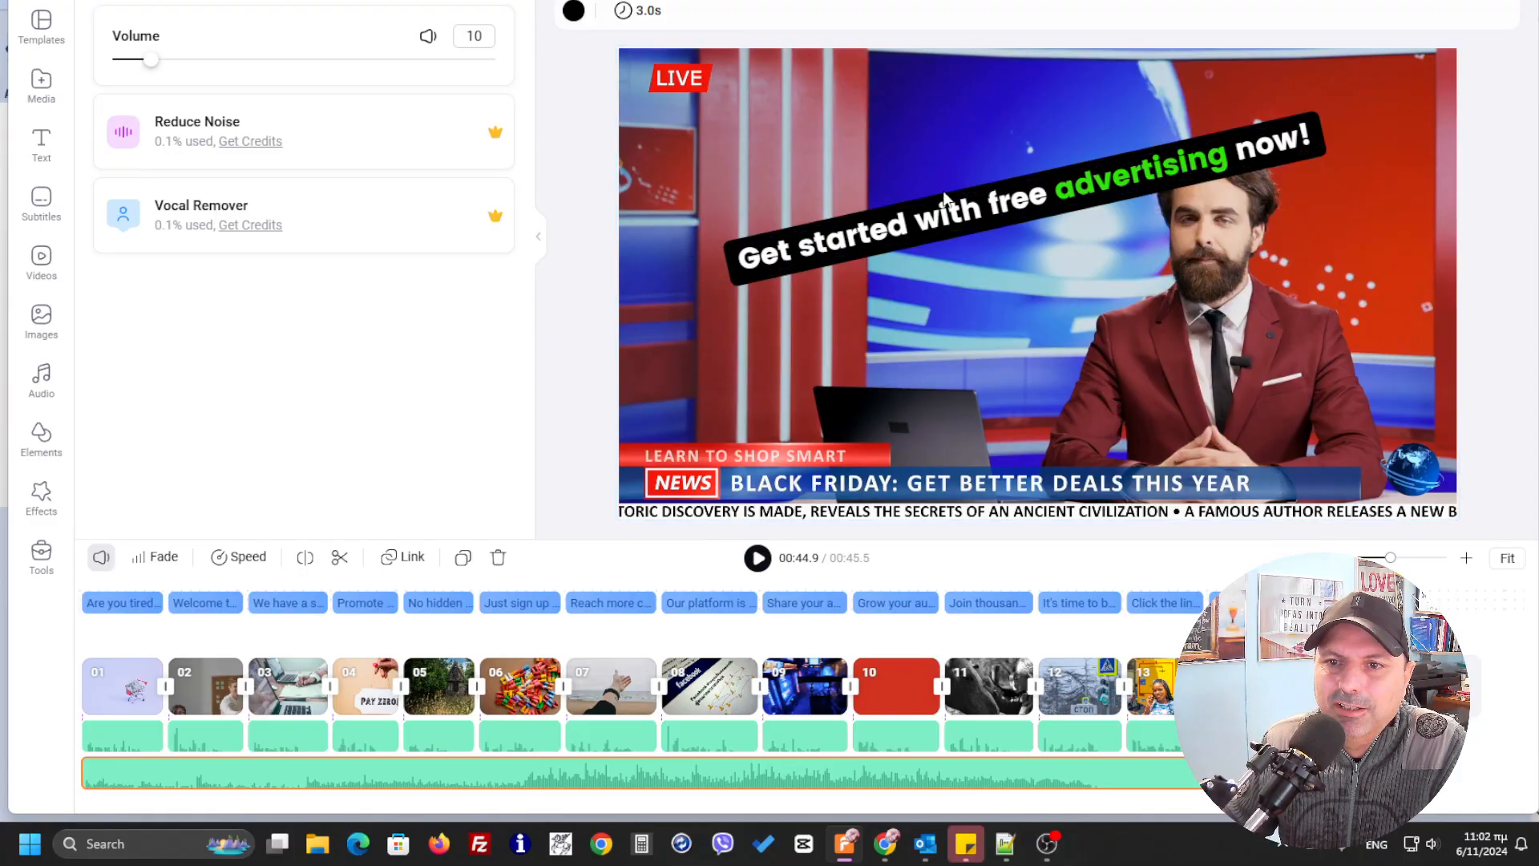
Move the subtitle down to the middle of the frame with a gentler upward tilt and enlarge it to font size 76
{"action": "left_click", "coordinate": [1008, 192]}
{"action": "left_click_drag", "start_coordinate": [1032, 236], "coordinate": [1016, 359]}
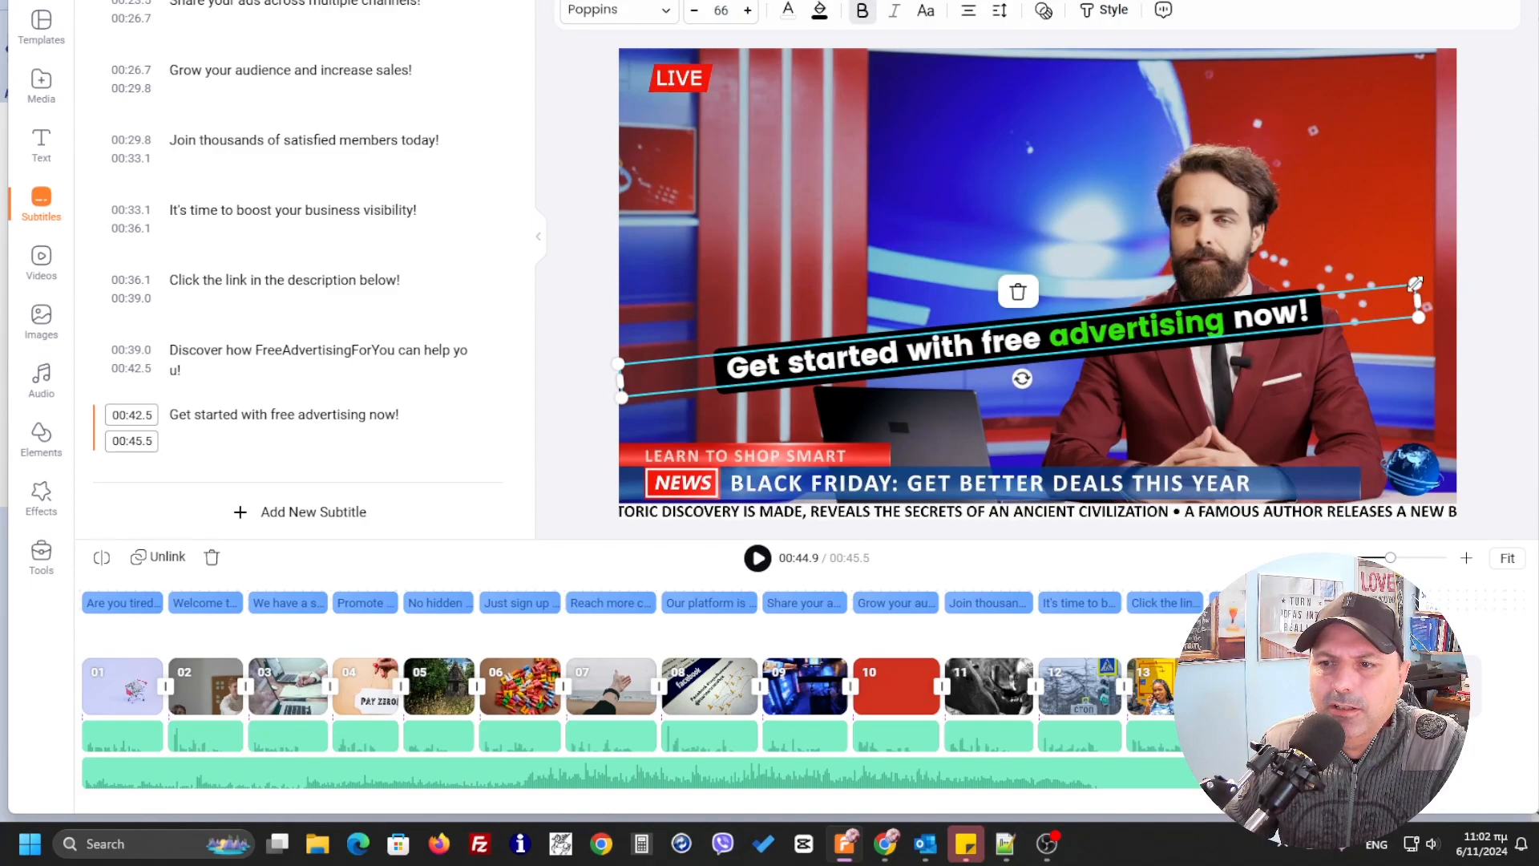
{"action": "left_click_drag", "start_coordinate": [1416, 282], "coordinate": [1444, 280]}
{"action": "left_click_drag", "start_coordinate": [1214, 317], "coordinate": [1206, 318]}
{"action": "left_click_drag", "start_coordinate": [1448, 284], "coordinate": [1470, 272]}
{"action": "left_click_drag", "start_coordinate": [1224, 324], "coordinate": [1193, 321]}
{"action": "left_click_drag", "start_coordinate": [1429, 283], "coordinate": [1480, 260]}
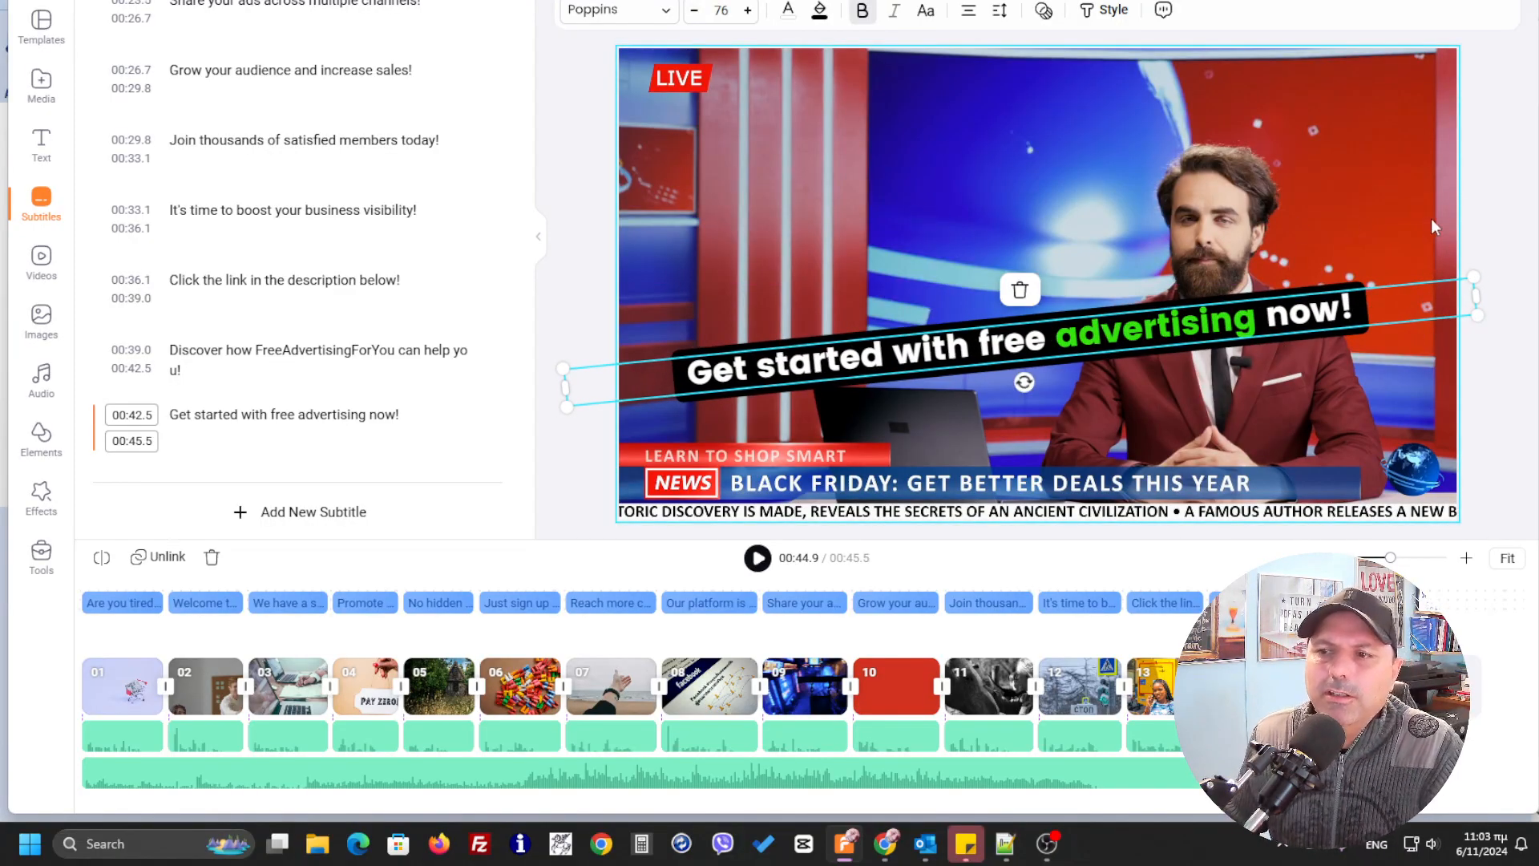
{"action": "left_click", "coordinate": [1495, 221]}
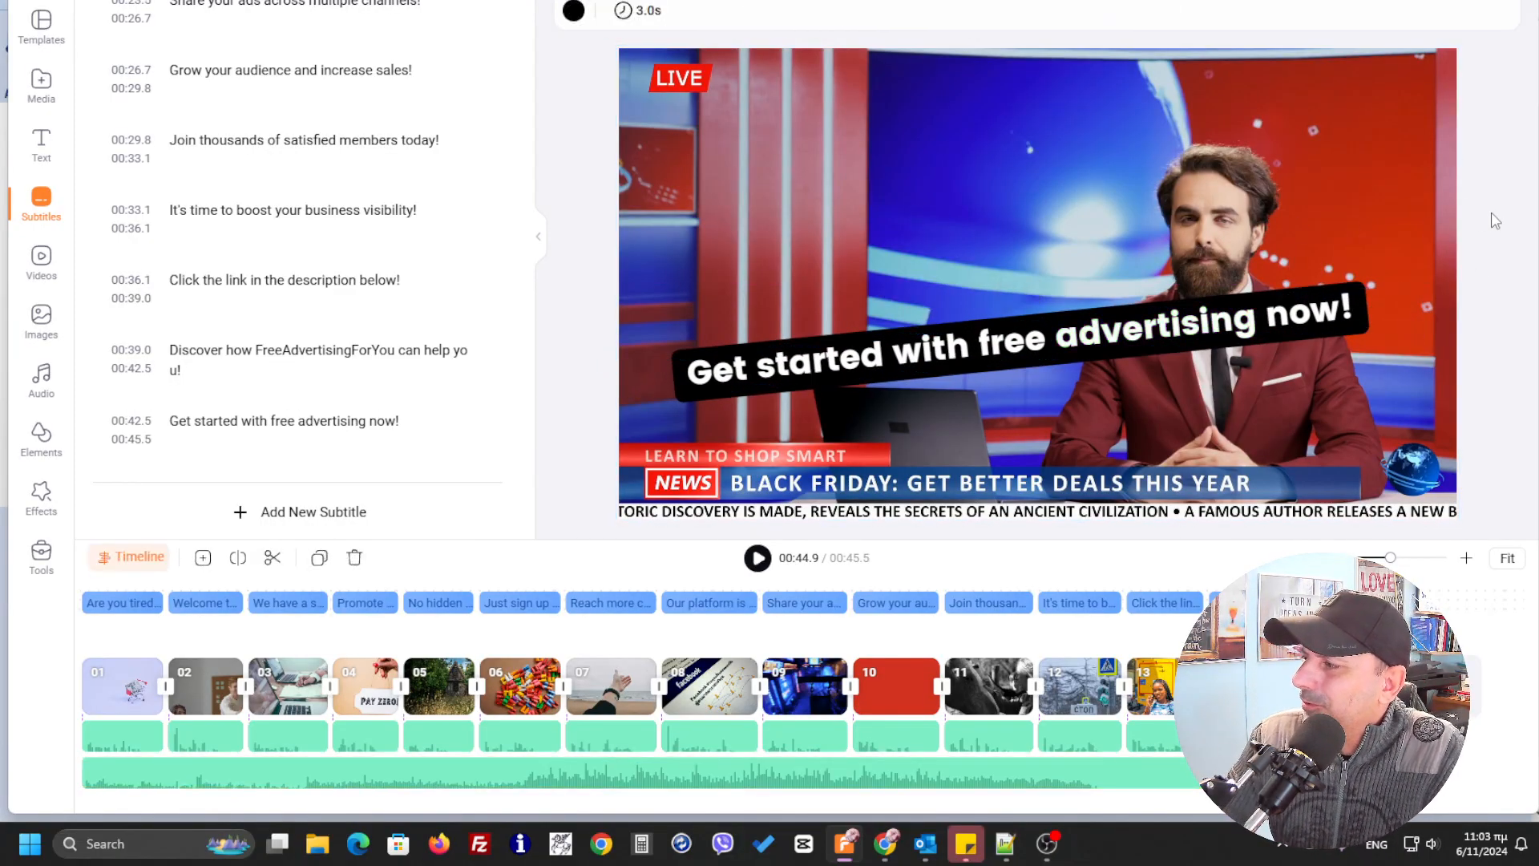